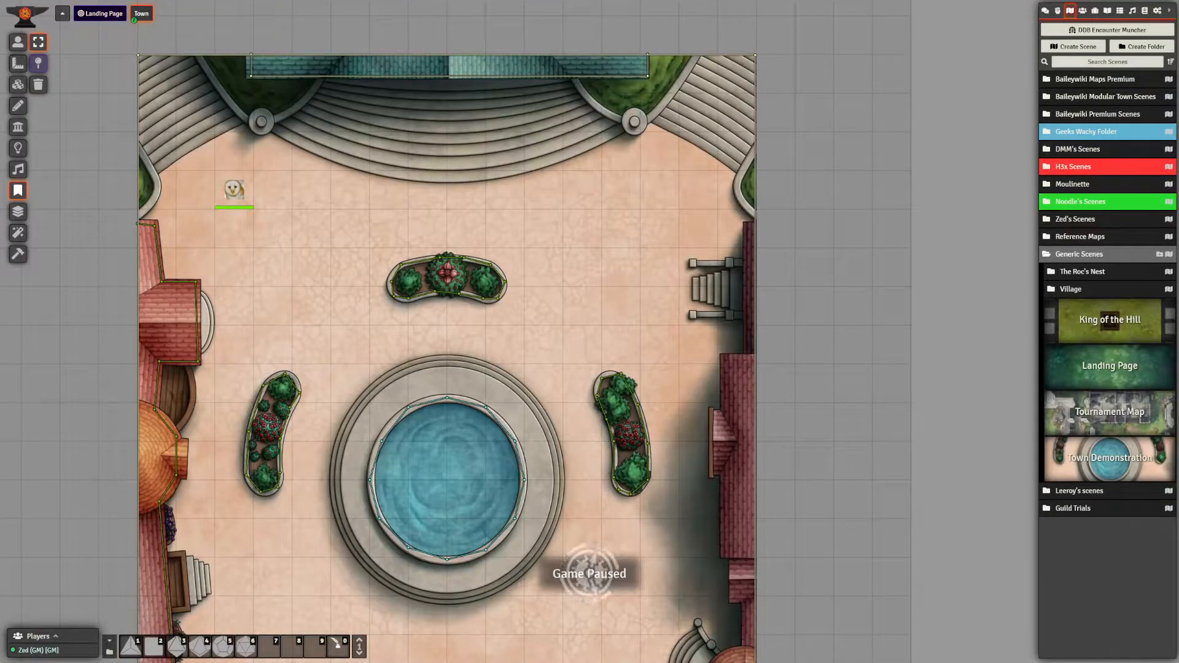
- Delete all map notes from the town scene and confirm the removal
{"action": "left_click_drag", "start_coordinate": [518, 233], "coordinate": [572, 170]}
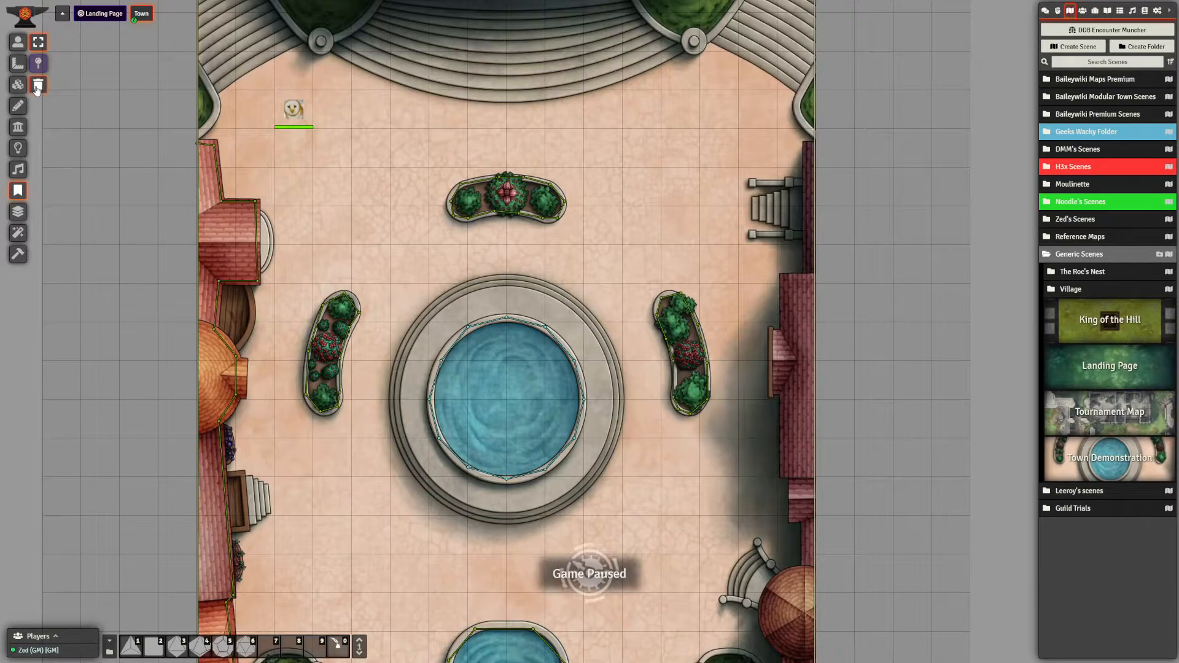
{"action": "left_click", "coordinate": [37, 89]}
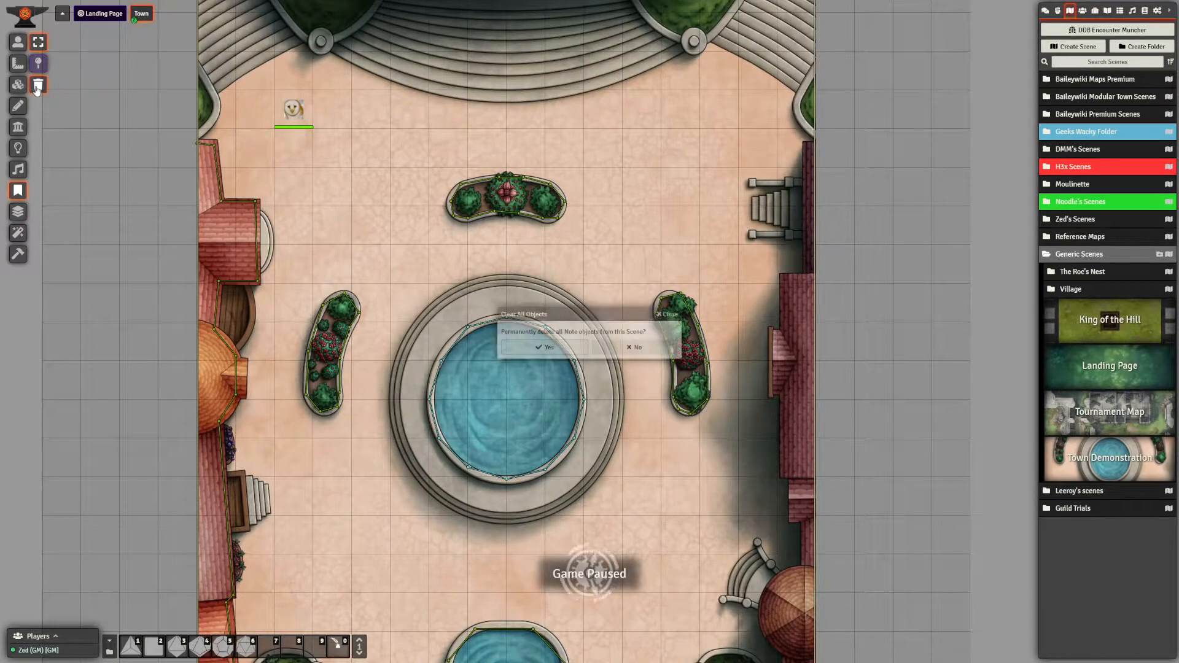
{"action": "left_click", "coordinate": [575, 344]}
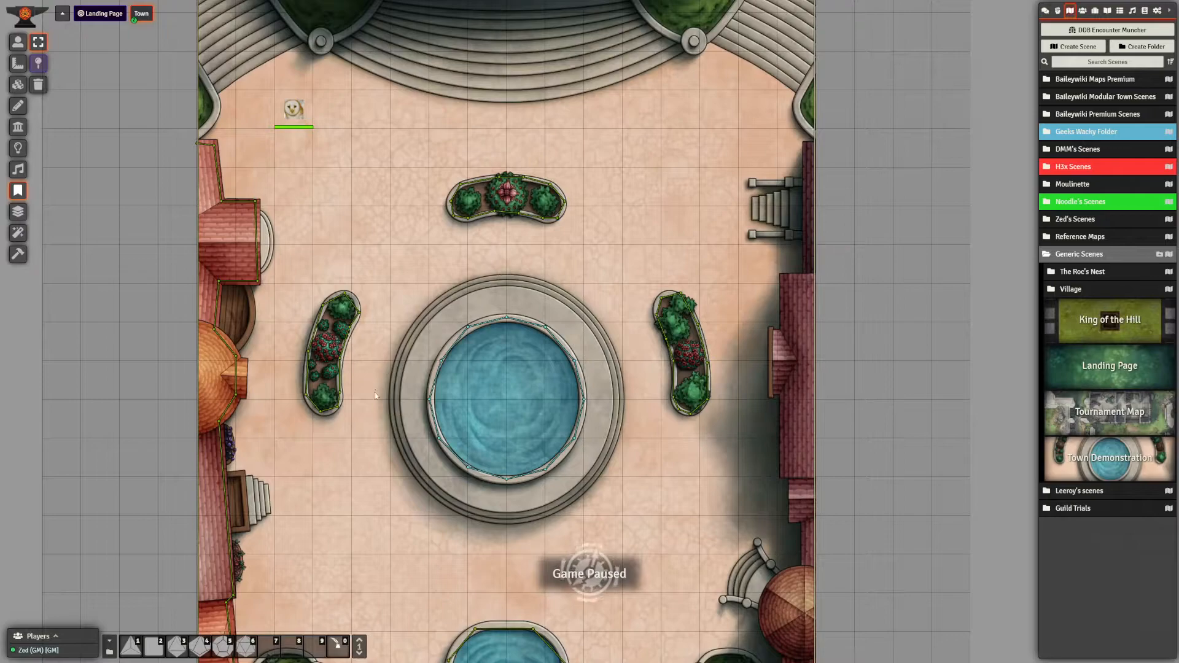
- Examine the 01 Modular Town journal entry in the Baileywiki Maps Town folder, reading its guides, tips and module information
{"action": "left_click", "coordinate": [1106, 13]}
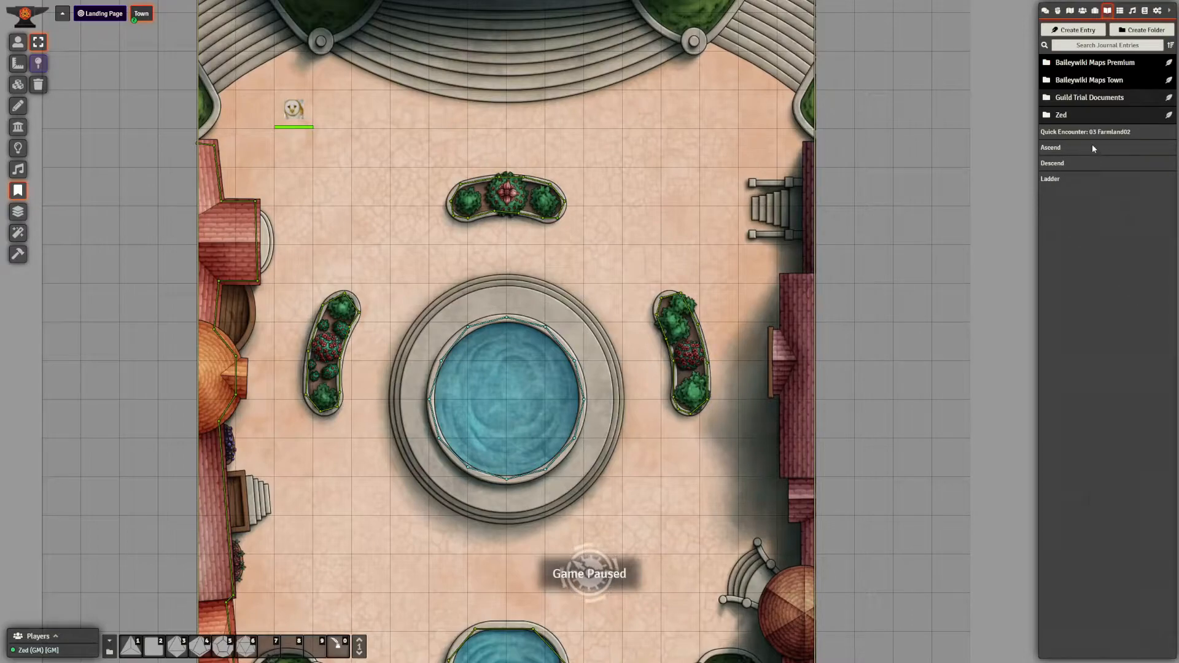
{"action": "left_click", "coordinate": [1098, 82]}
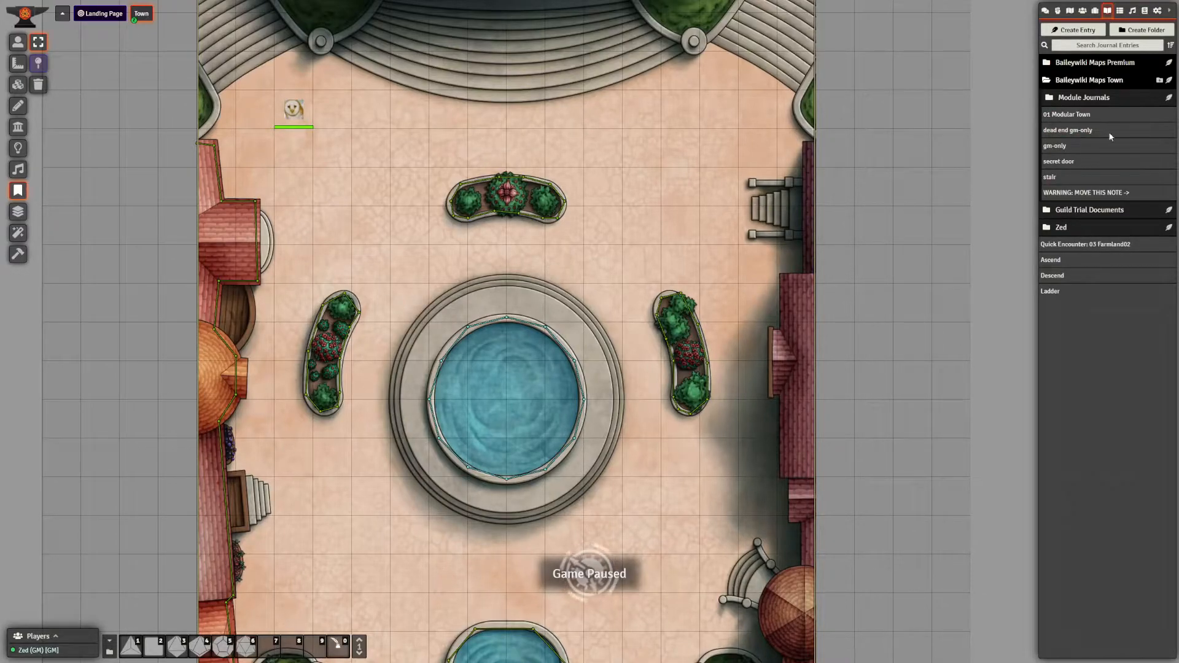
{"action": "left_click", "coordinate": [1069, 119]}
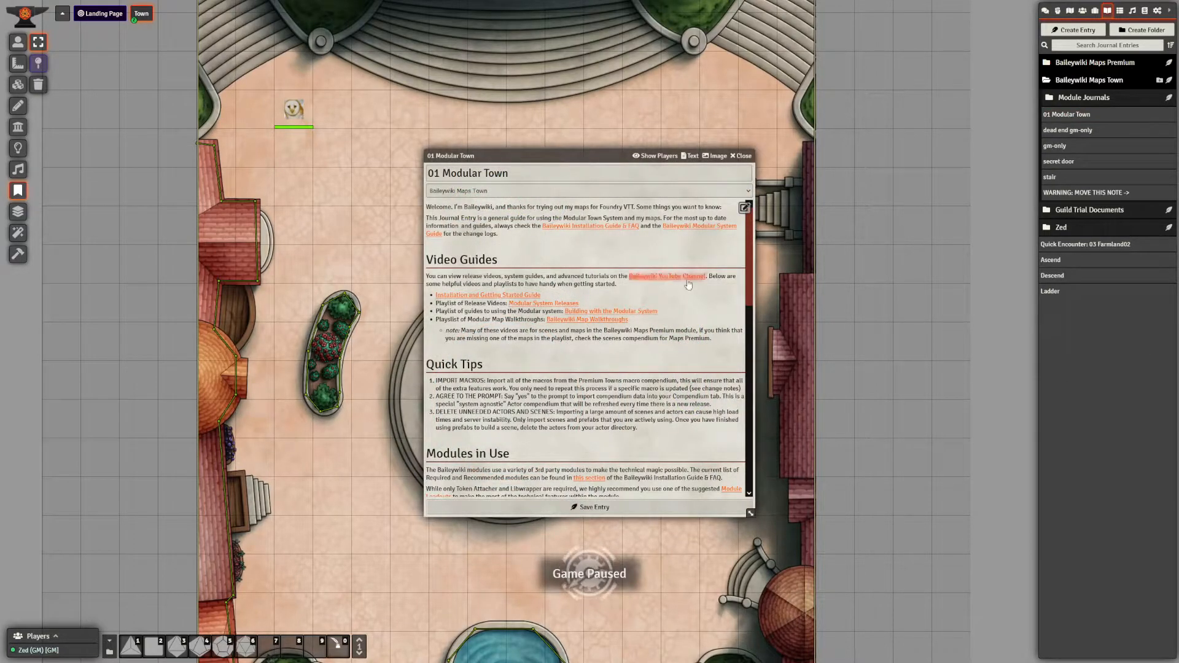
{"action": "scroll", "coordinate": [670, 355], "scroll_direction": "down", "scroll_amount": 5}
{"action": "scroll", "coordinate": [670, 355], "scroll_direction": "down", "scroll_amount": 5}
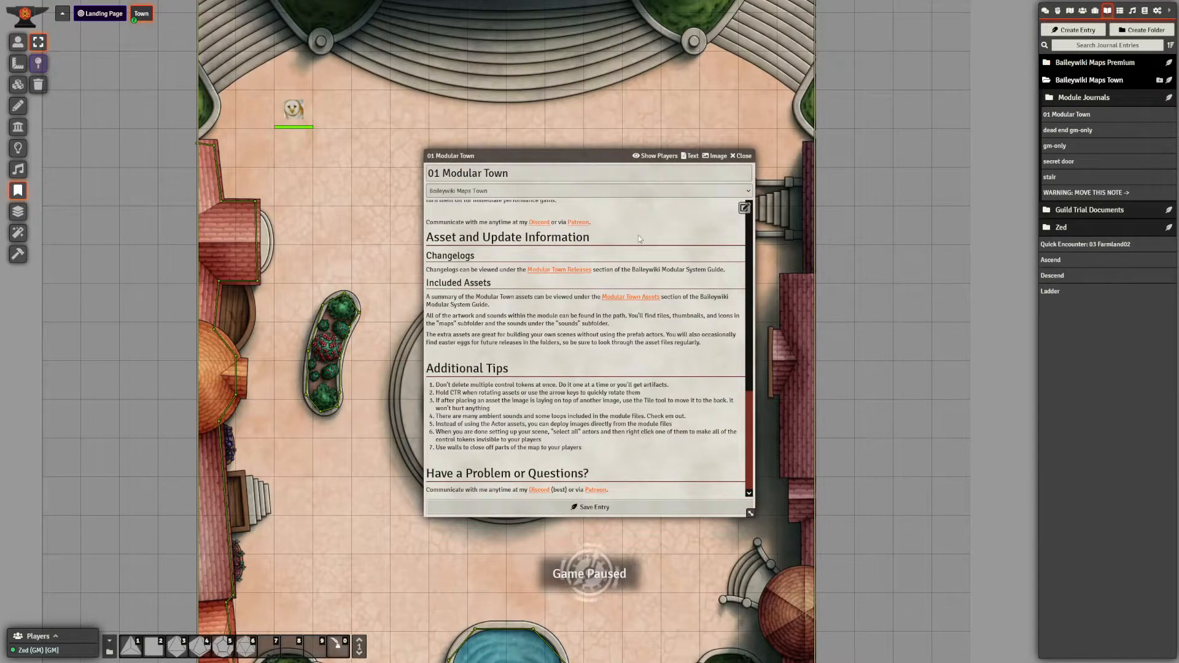
{"action": "scroll", "coordinate": [539, 361], "scroll_direction": "up", "scroll_amount": 9}
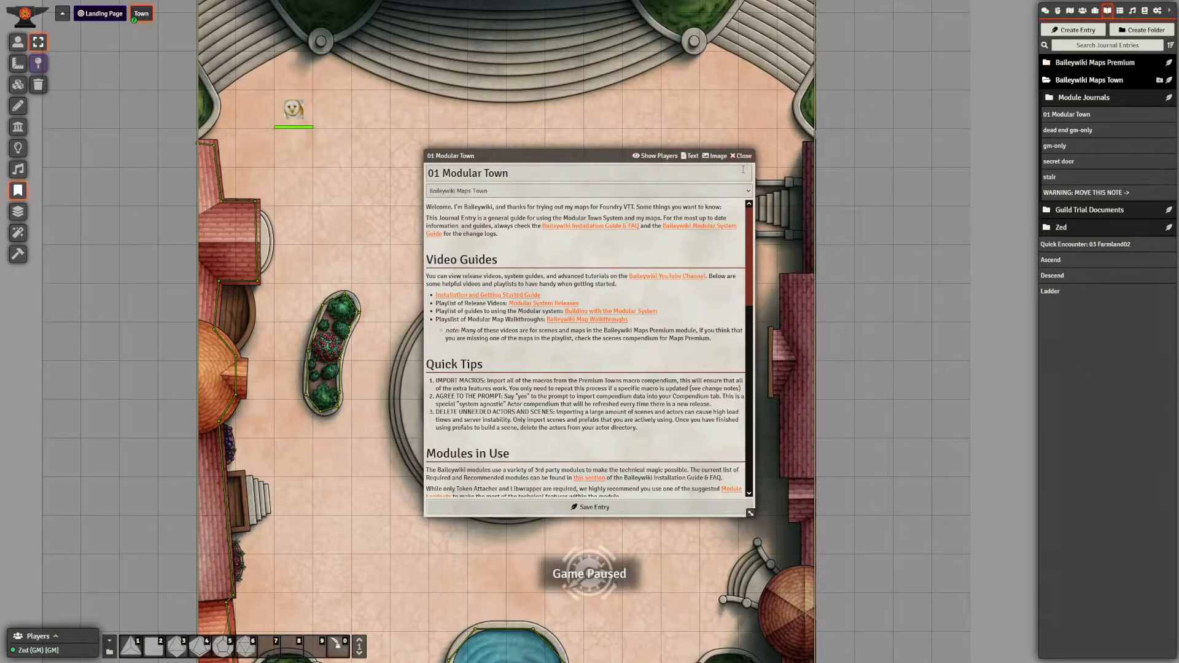
{"action": "scroll", "coordinate": [617, 348], "scroll_direction": "down", "scroll_amount": 15}
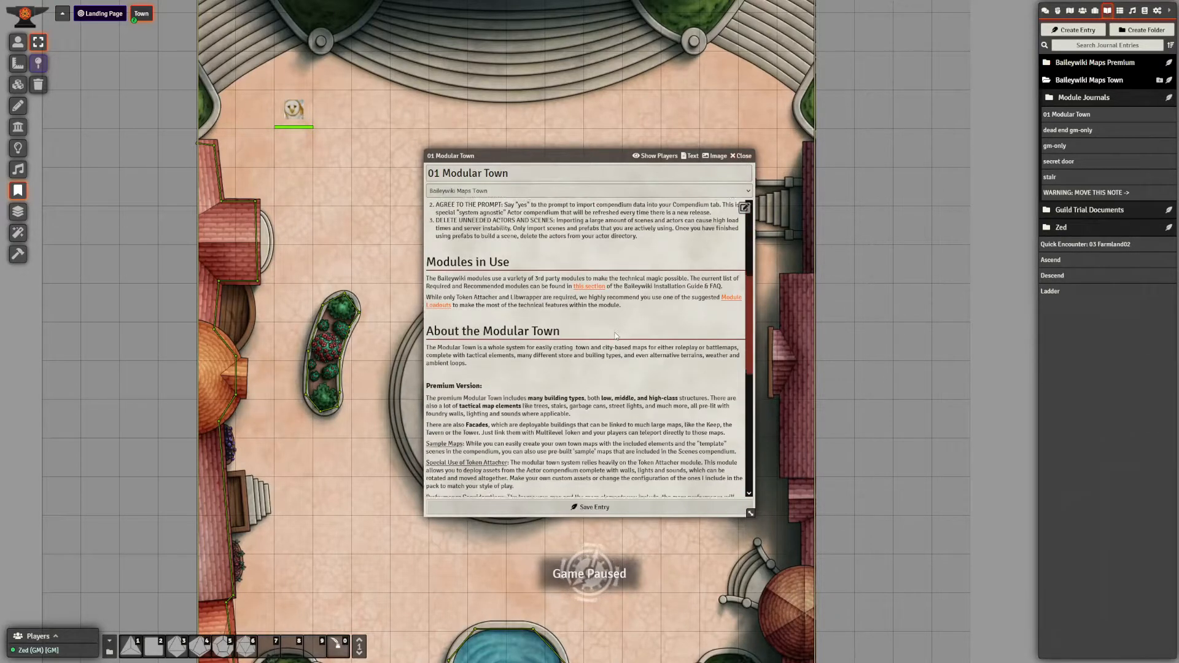
{"action": "left_click", "coordinate": [742, 156]}
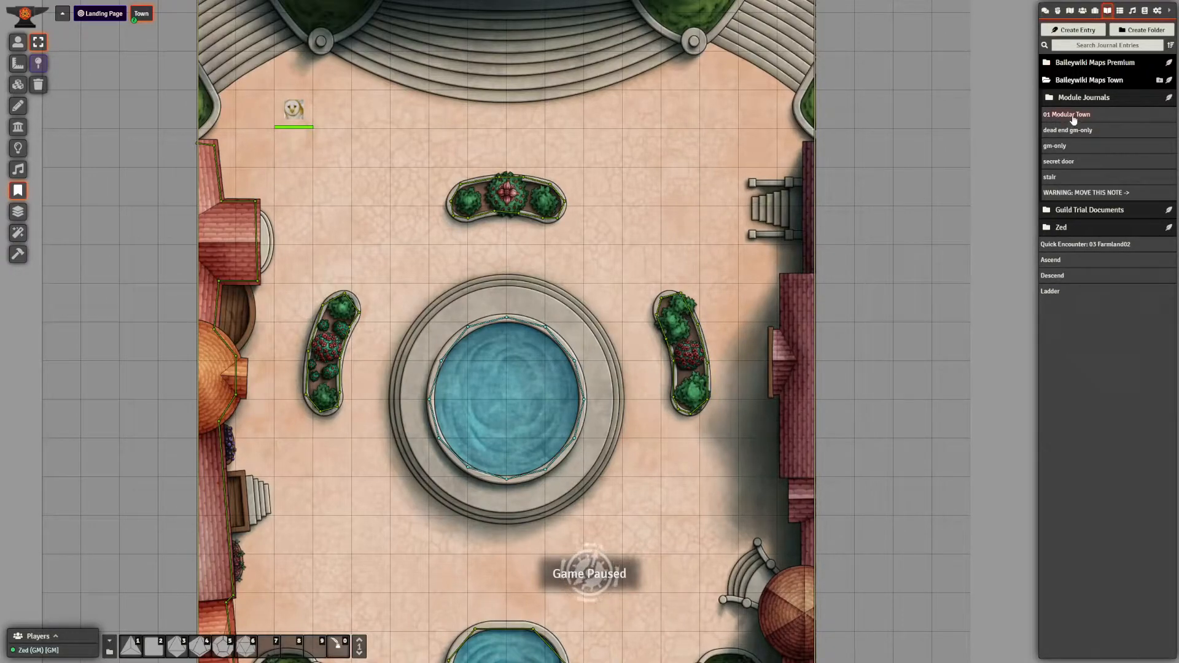
{"action": "left_click", "coordinate": [1069, 115]}
{"action": "scroll", "coordinate": [586, 344], "scroll_direction": "down", "scroll_amount": 5}
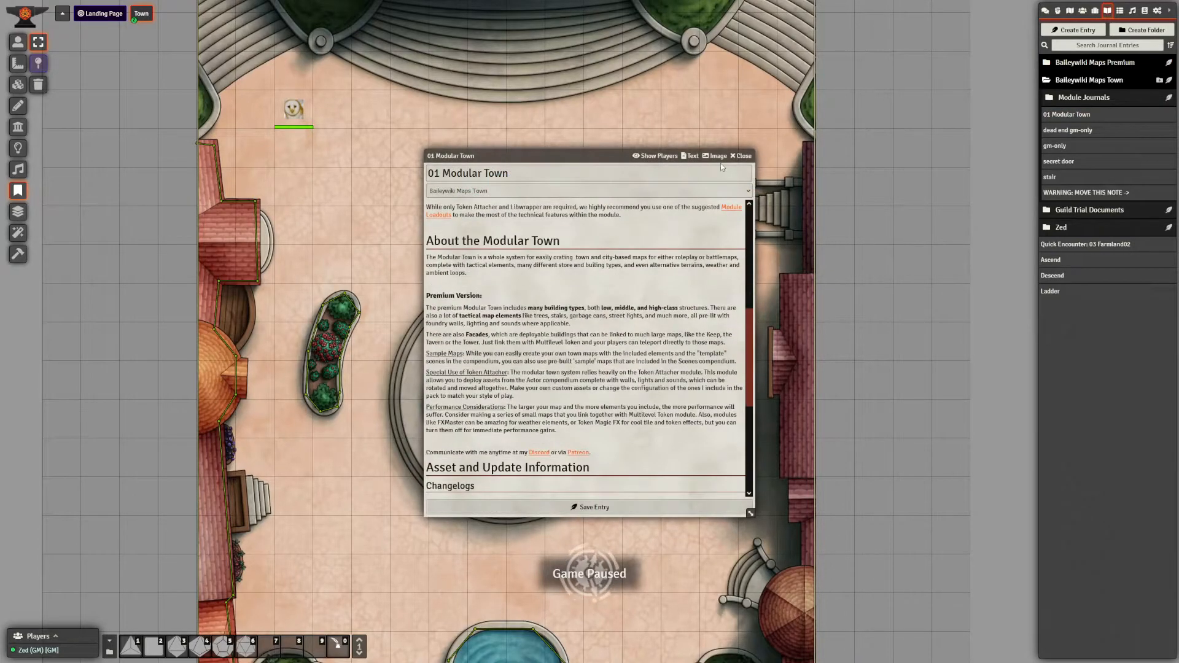
{"action": "left_click", "coordinate": [740, 156]}
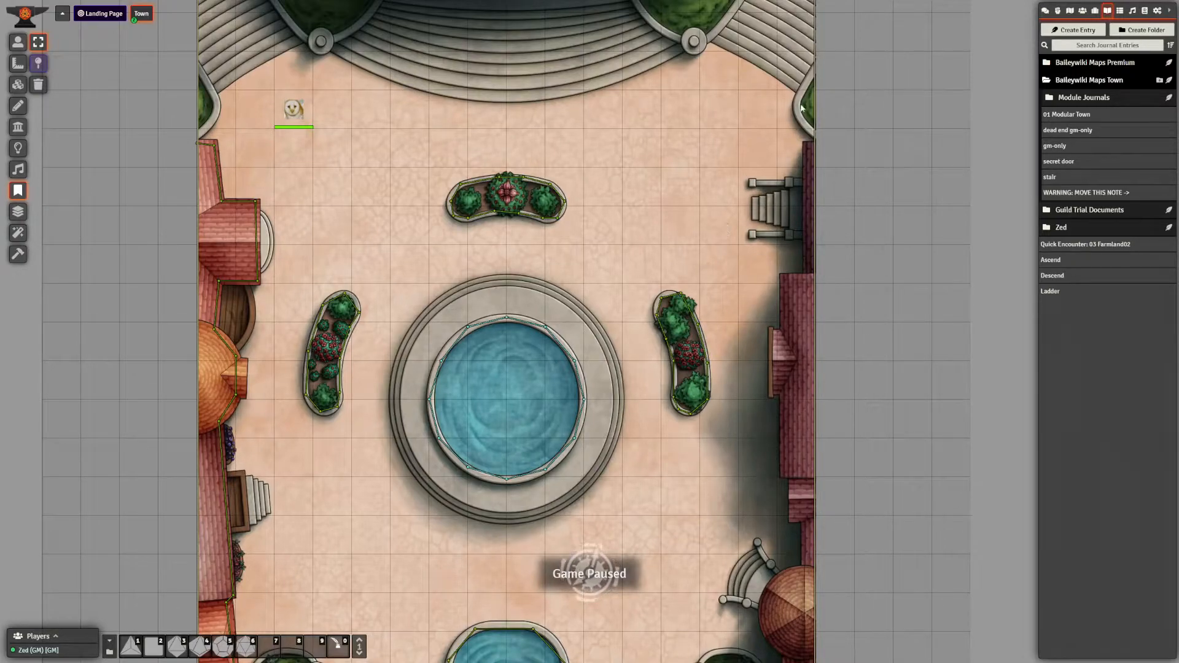
- Place the 01 Modular Town journal entry as a note beside the upper planter and review its icon and font options
{"action": "left_click_drag", "start_coordinate": [1067, 114], "coordinate": [407, 233]}
{"action": "scroll", "coordinate": [384, 345], "scroll_direction": "up", "scroll_amount": 5}
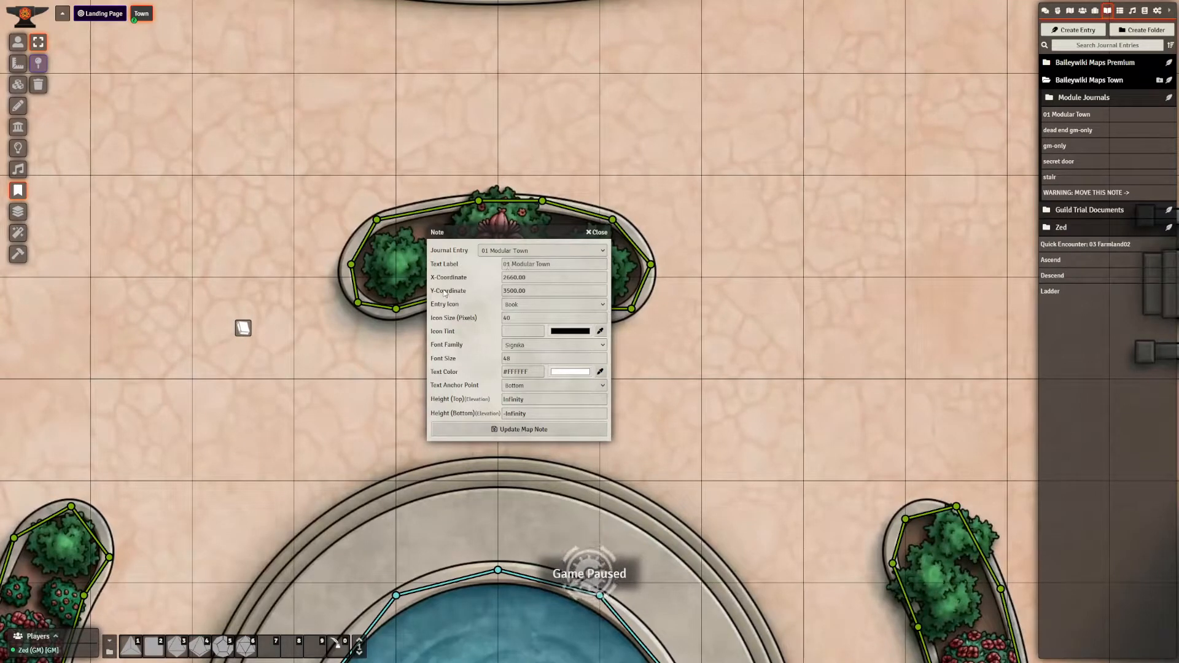
{"action": "double_click", "coordinate": [540, 313]}
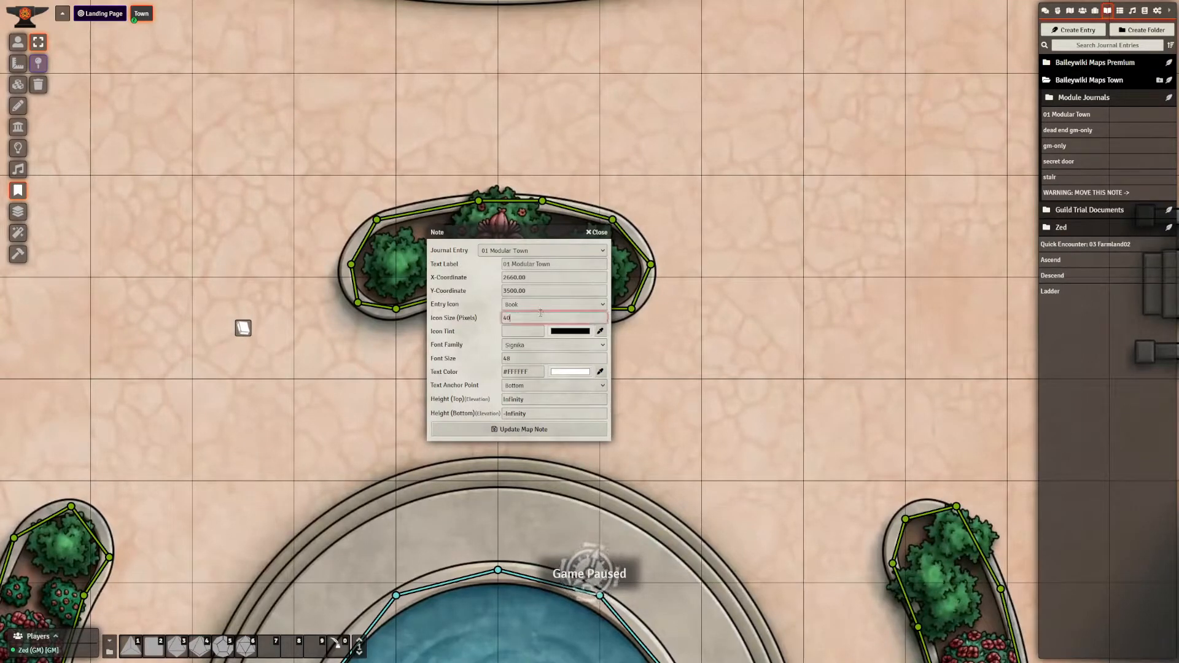
{"action": "left_click", "coordinate": [531, 305]}
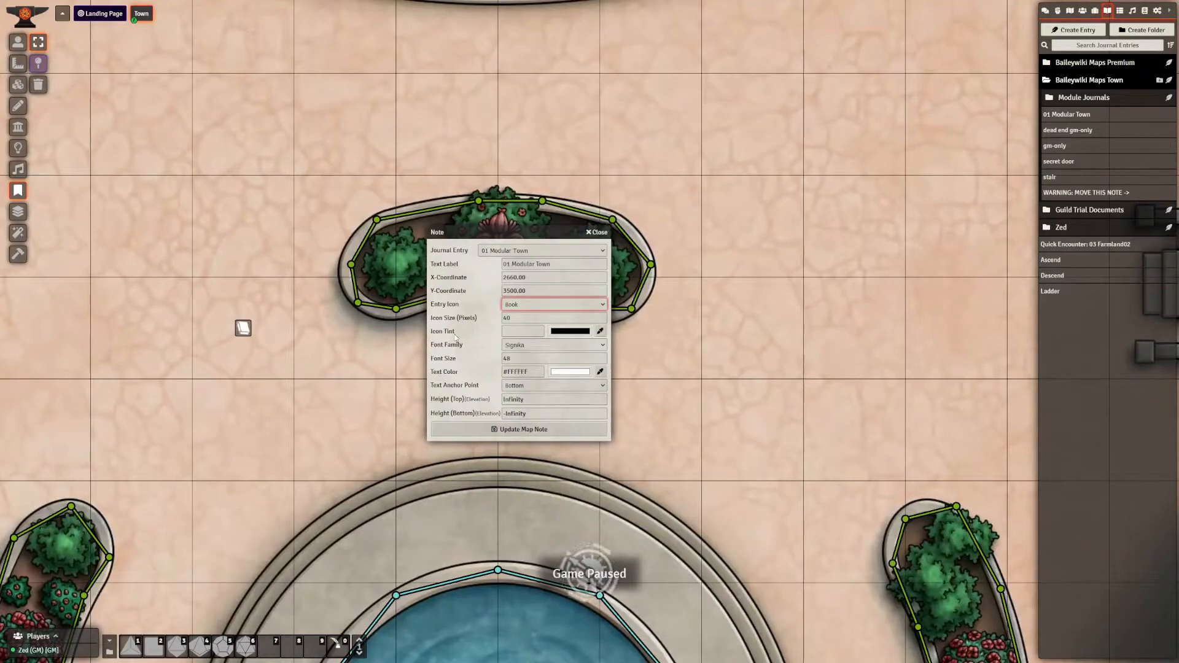
{"action": "left_click", "coordinate": [516, 345]}
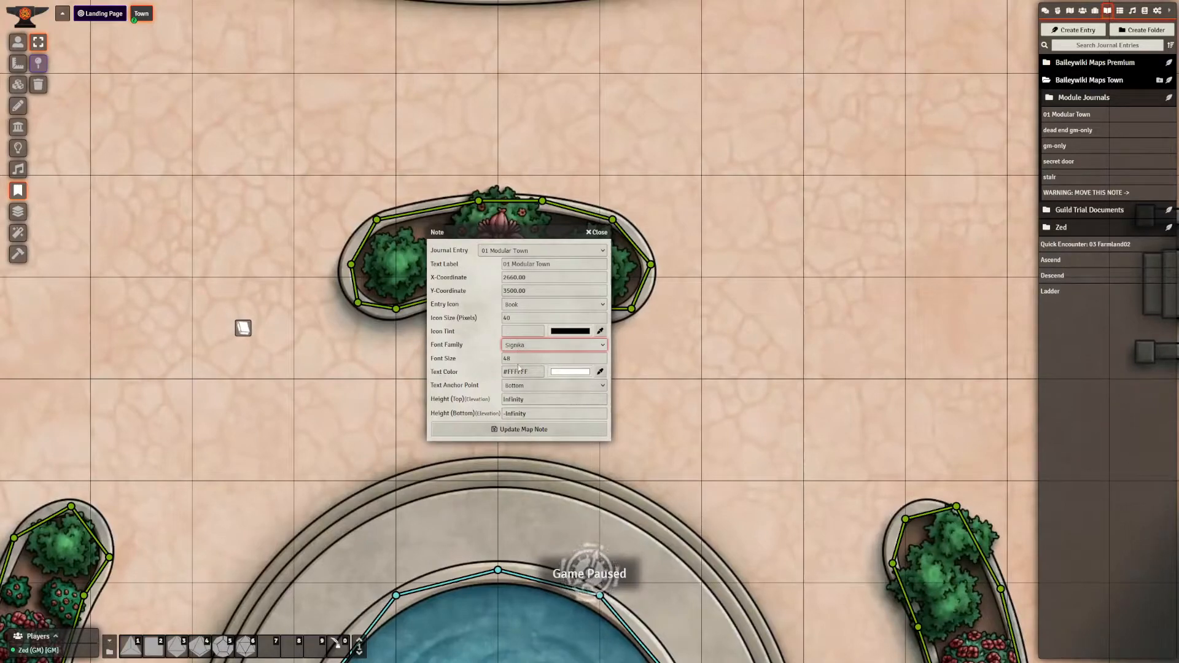
- Set the map note's text label to "Test" and update the note
{"action": "left_click", "coordinate": [544, 264]}
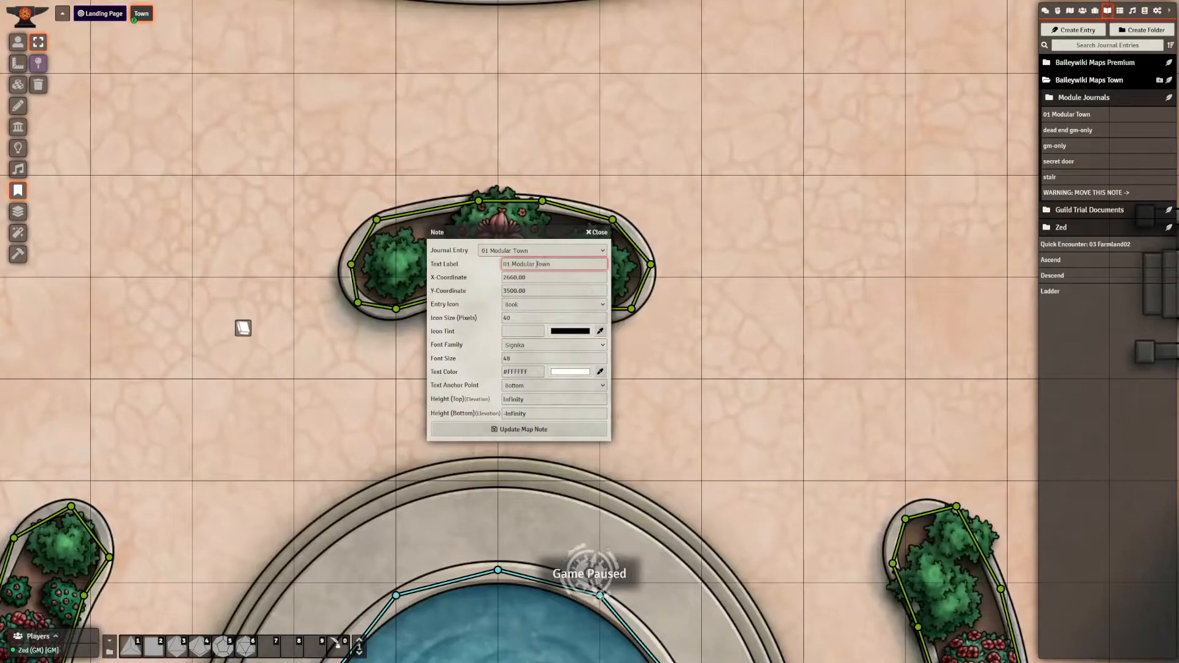
{"action": "type", "text": "Test"}
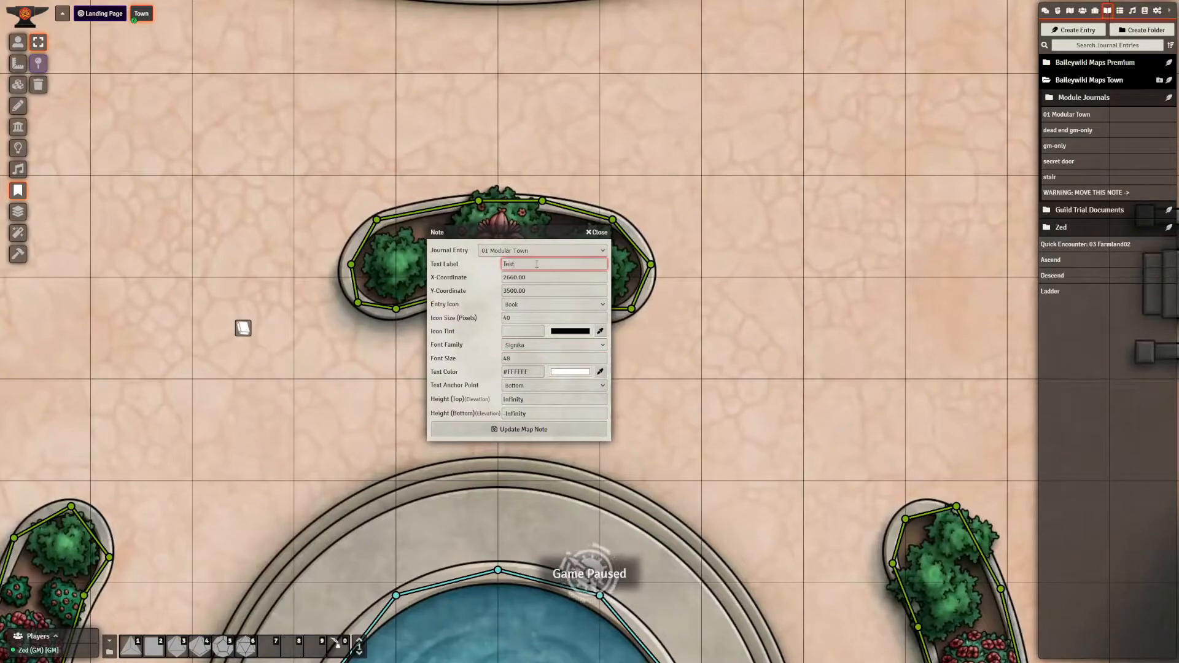
{"action": "left_click", "coordinate": [450, 362]}
{"action": "left_click", "coordinate": [534, 358]}
{"action": "left_click", "coordinate": [557, 437]}
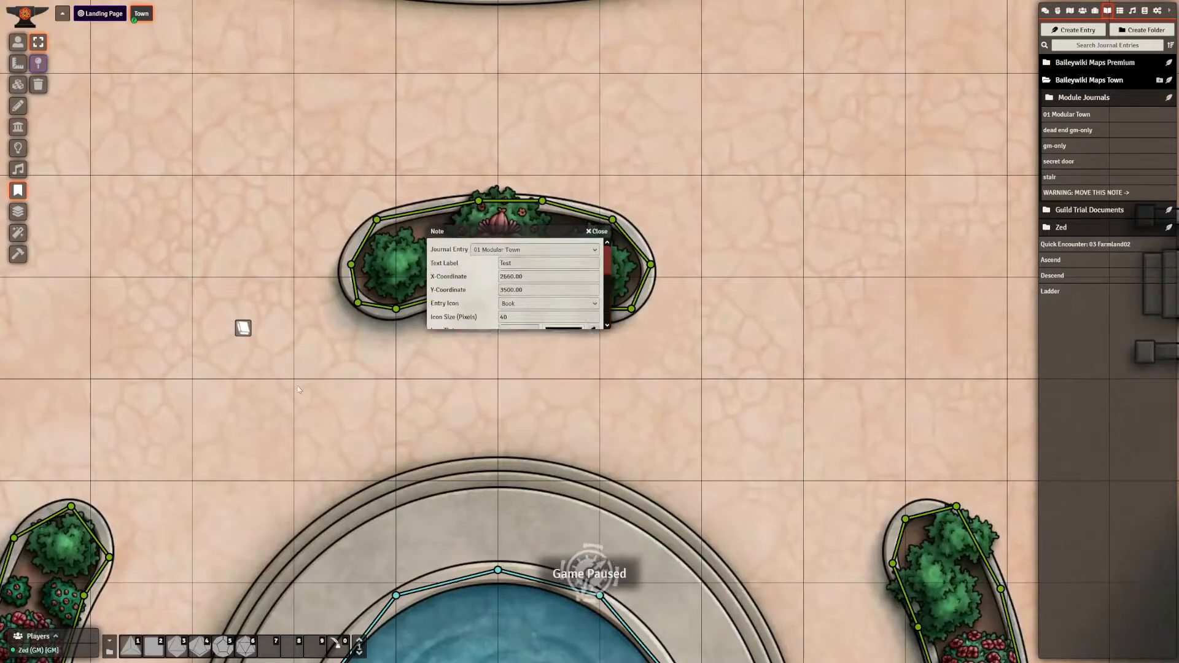
- View the journal entry linked to the new map note, close it and check the note's label on the map
{"action": "double_click", "coordinate": [241, 329]}
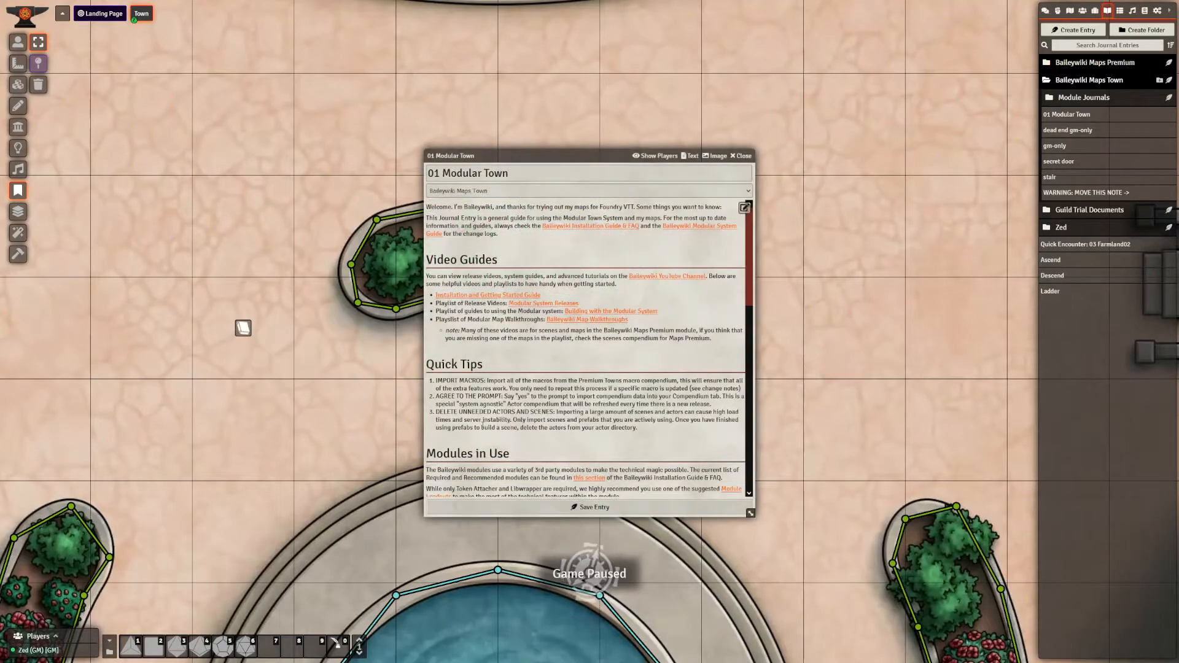
{"action": "left_click", "coordinate": [750, 163]}
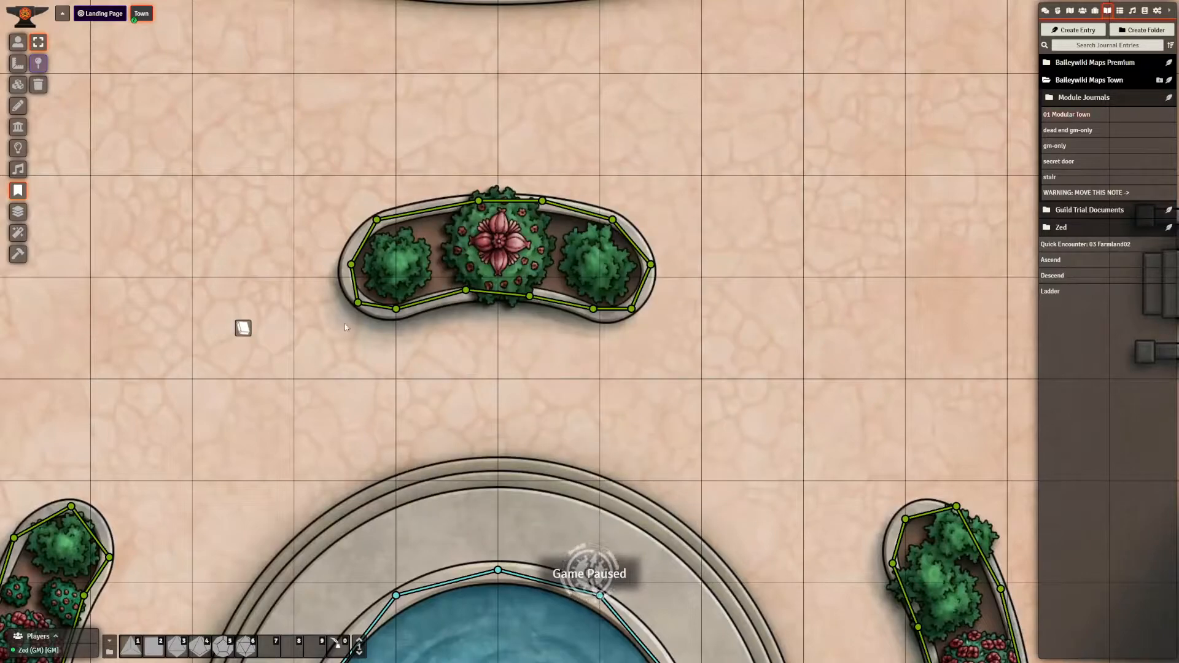
{"action": "mouse_move", "coordinate": [244, 328]}
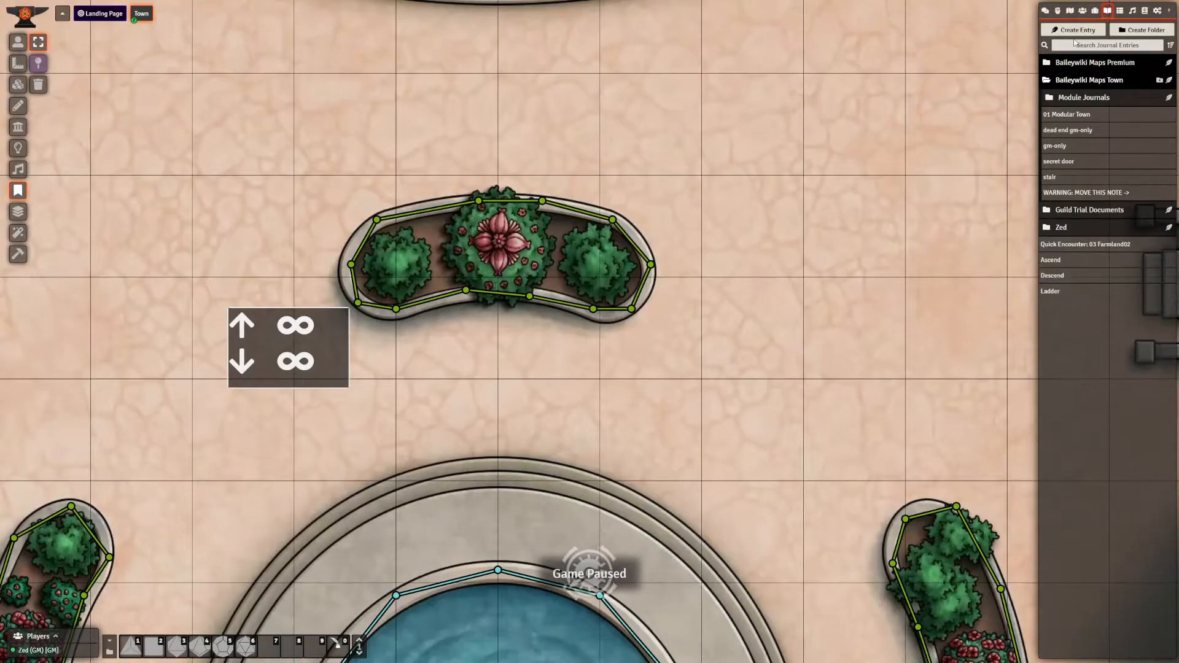
- Create a new journal entry named "Journal Testing" in the Zed folder
{"action": "left_click", "coordinate": [1071, 32]}
{"action": "left_click", "coordinate": [954, 60]}
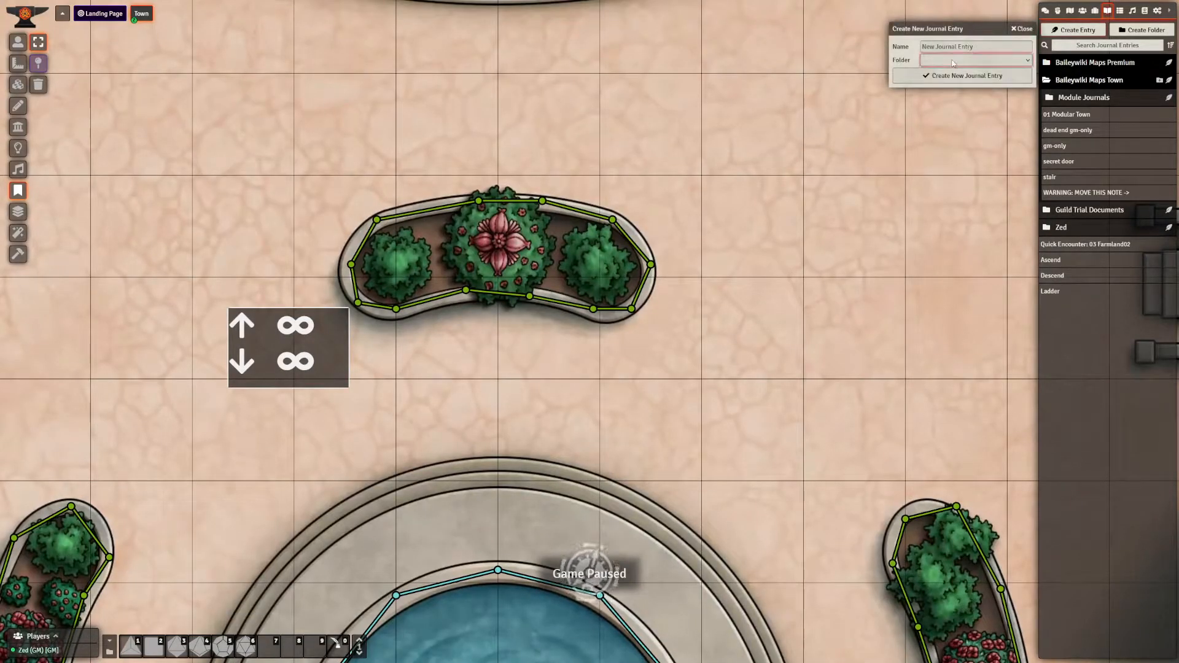
{"action": "left_click", "coordinate": [983, 220]}
{"action": "key", "text": "shift+Tab"}
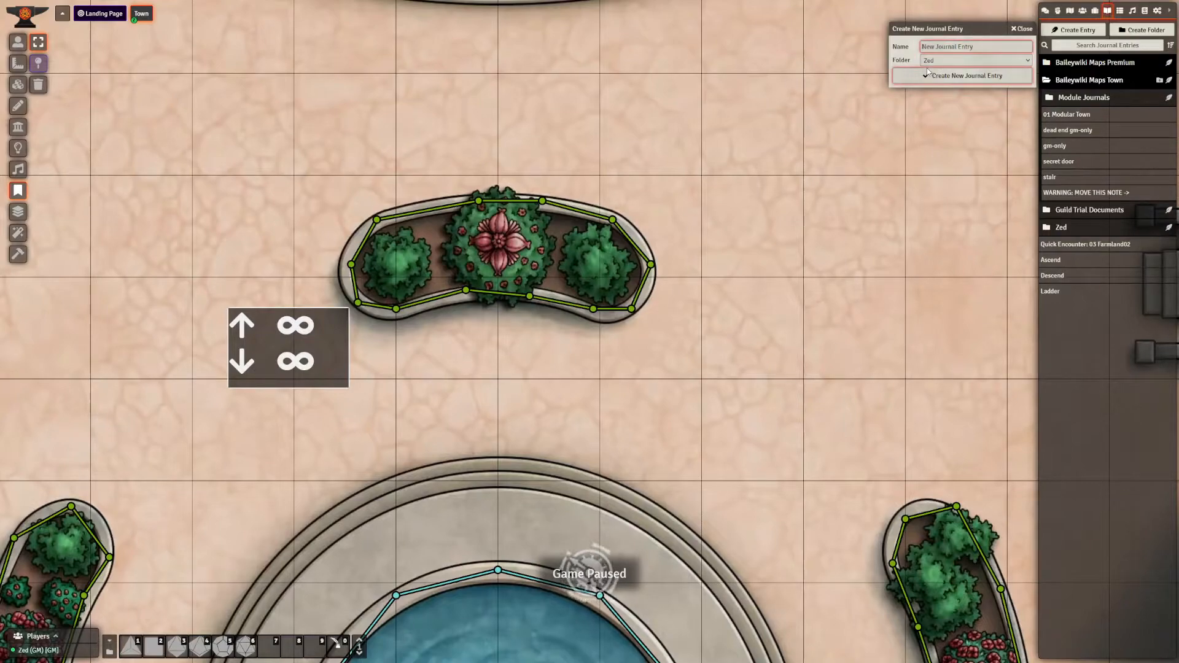
{"action": "type", "text": "Journal Testing"}
{"action": "key", "text": "Return"}
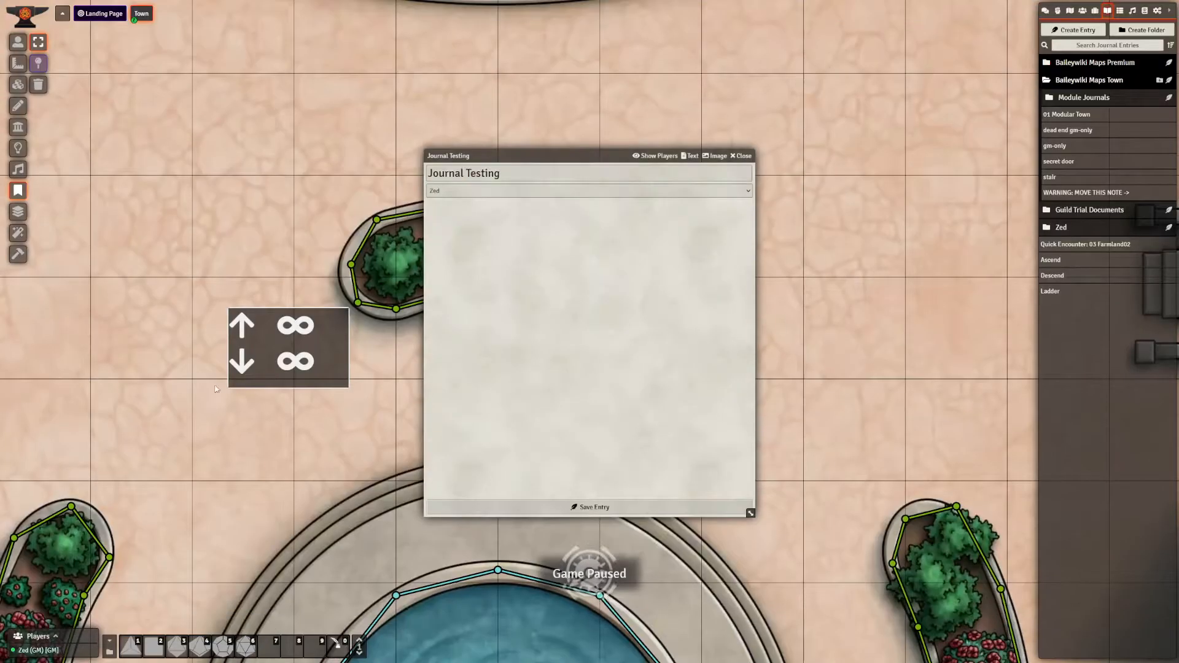
- Write "This is a testing note for journals." in the Journal Testing entry and save the text
{"action": "left_click", "coordinate": [548, 195]}
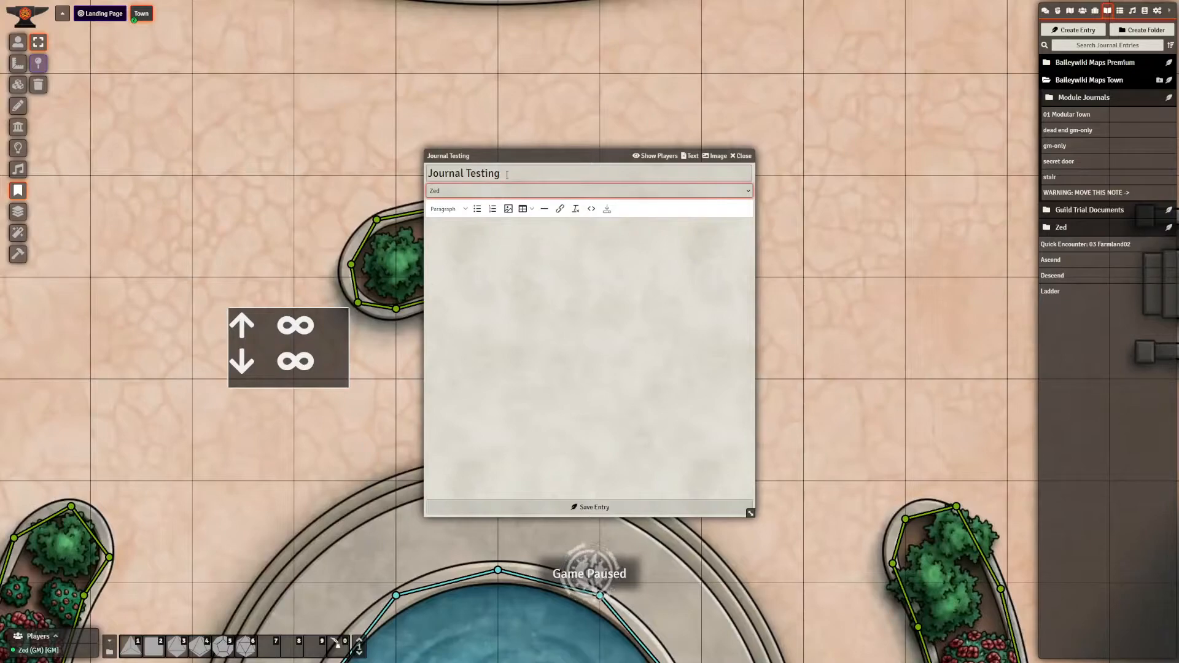
{"action": "left_click", "coordinate": [569, 278]}
{"action": "type", "text": "This is a testio"}
{"action": "type", "text": "g note for journals"}
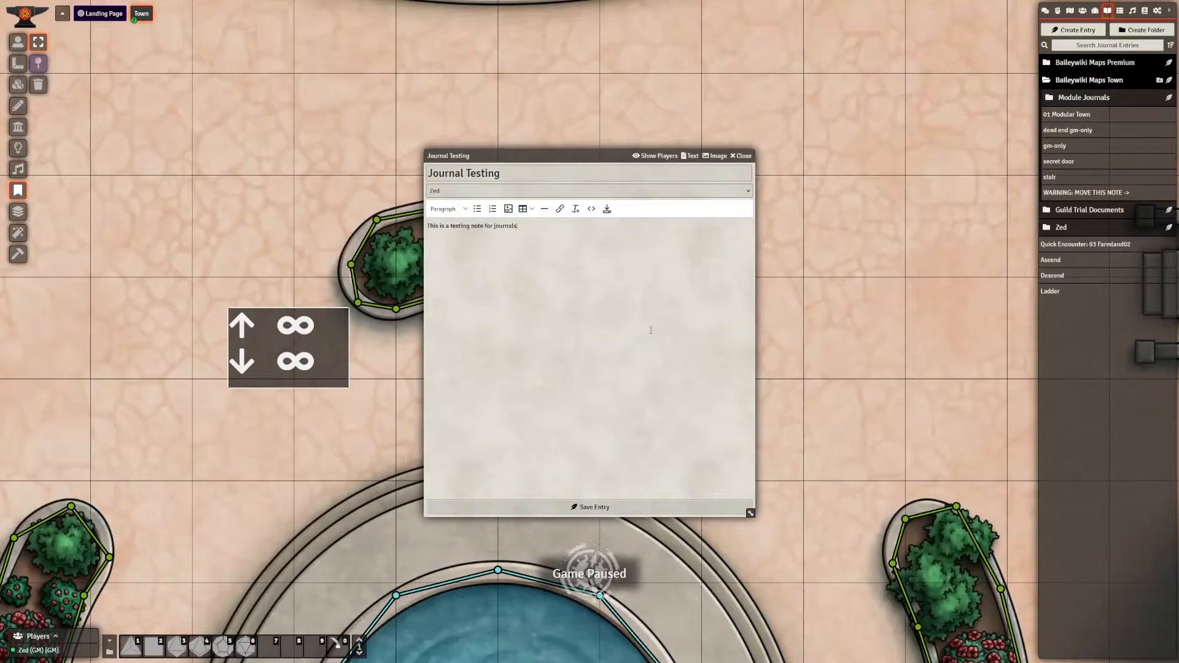
{"action": "left_click", "coordinate": [607, 209]}
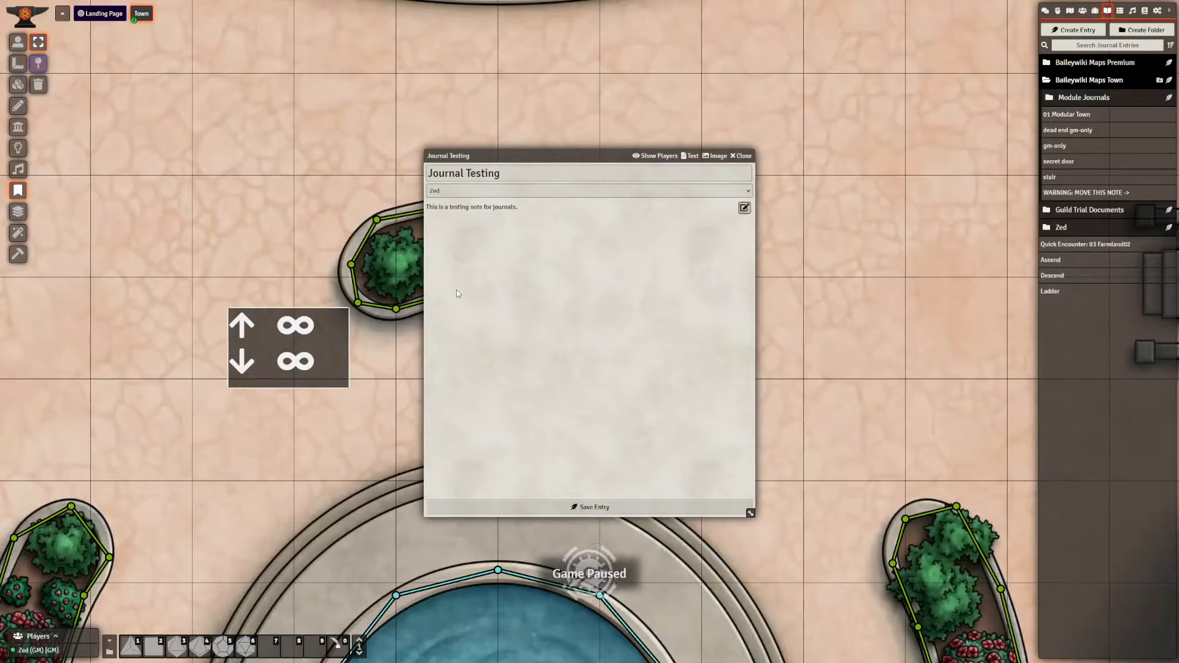
- Show the Journal Testing entry to the players and view it in text mode, keeping its window expanded
{"action": "left_click", "coordinate": [657, 158]}
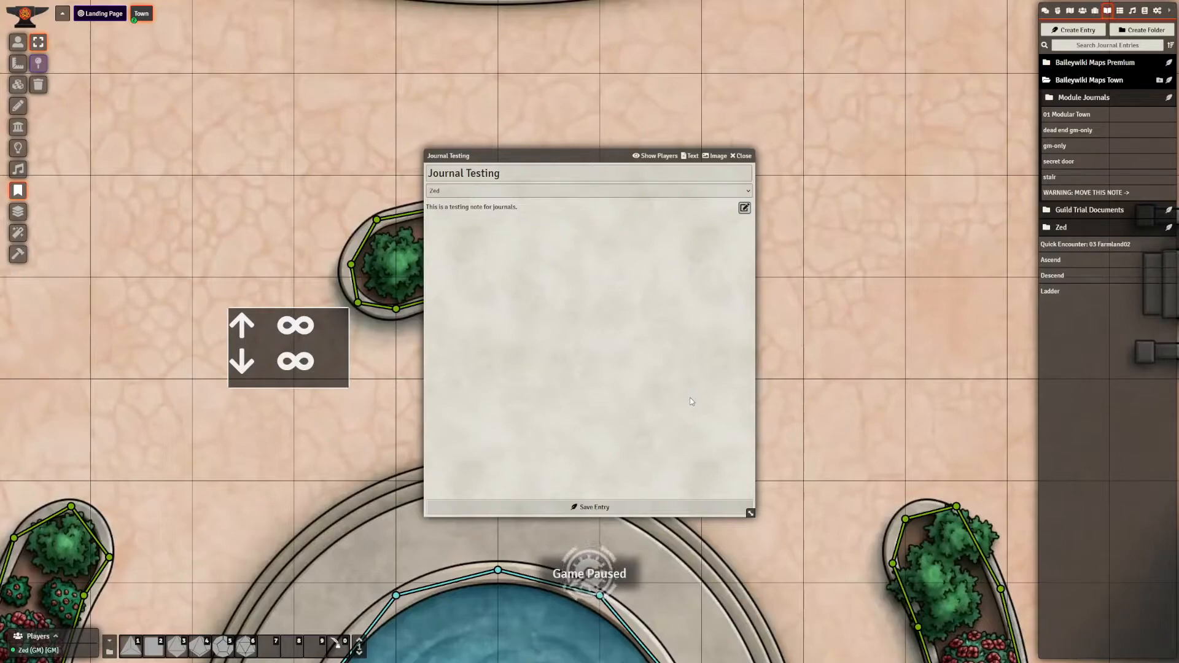
{"action": "left_click_drag", "start_coordinate": [695, 158], "coordinate": [694, 158]}
{"action": "double_click", "coordinate": [690, 157]}
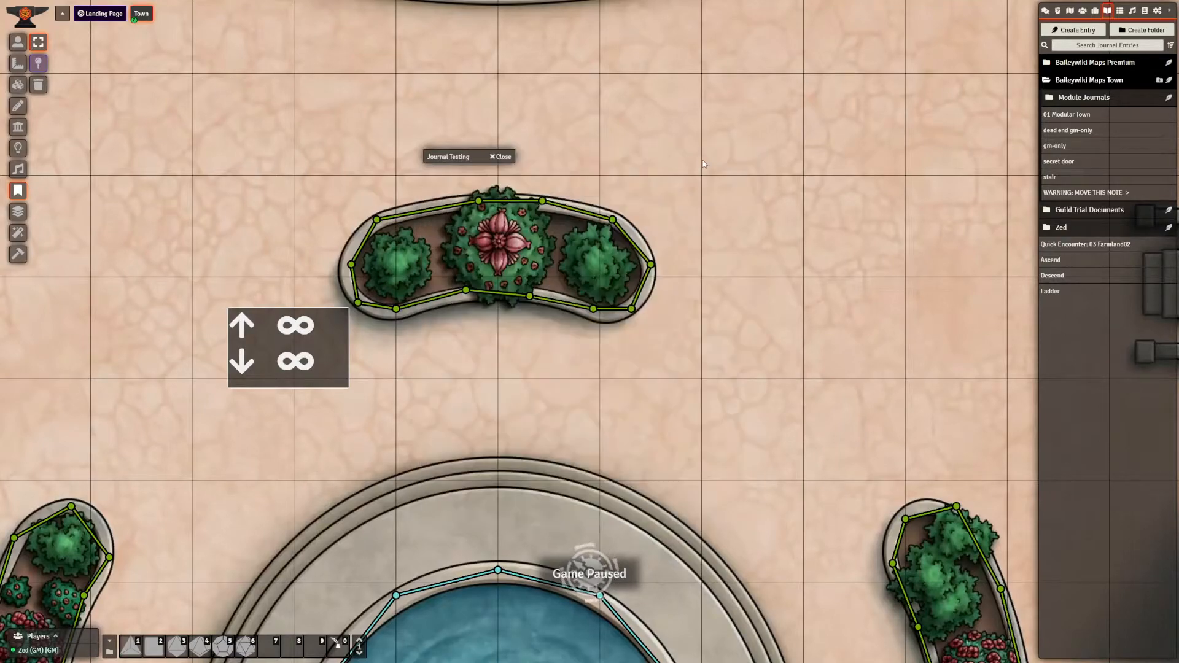
{"action": "double_click", "coordinate": [485, 157]}
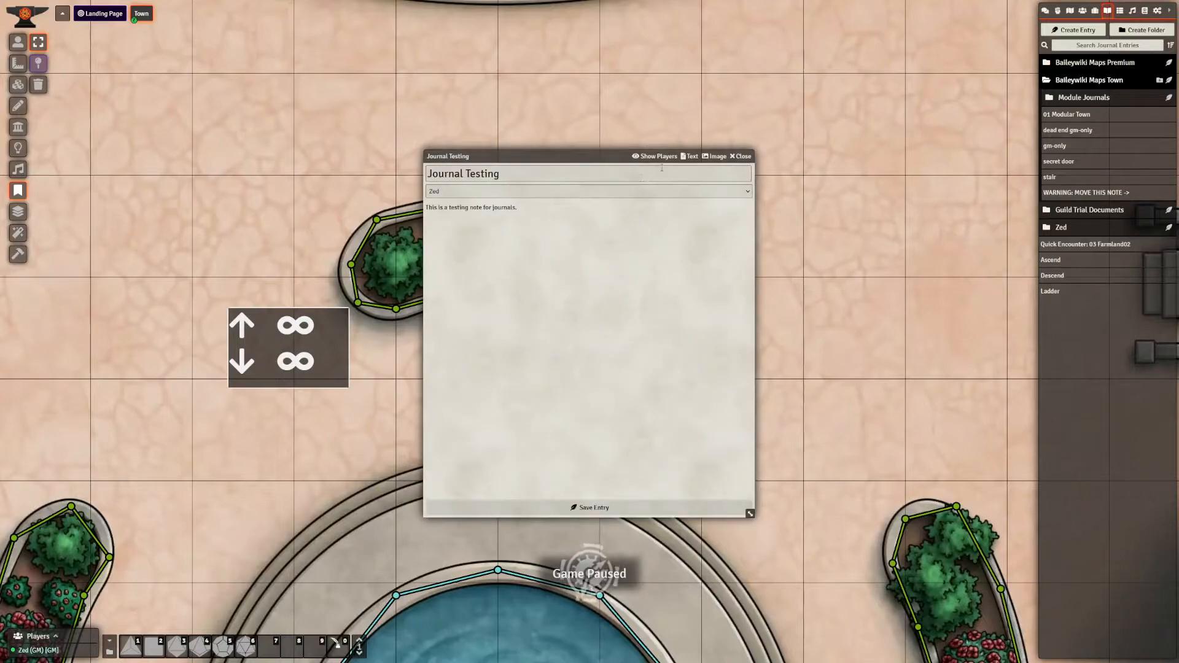
- Switch the Journal Testing entry to image mode and browse the user data to moulinette/tiles/custom/TC Decorative for an image
{"action": "left_click", "coordinate": [715, 159]}
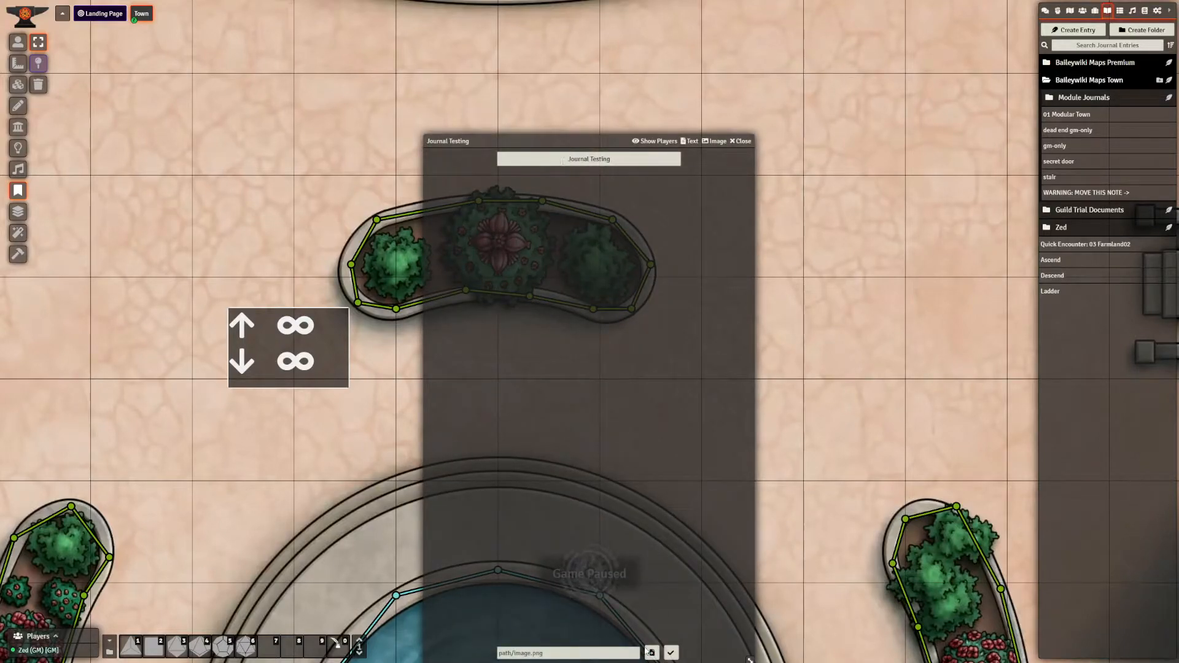
{"action": "left_click", "coordinate": [651, 652]}
{"action": "left_click", "coordinate": [481, 300]}
{"action": "left_click", "coordinate": [480, 301]}
{"action": "scroll", "coordinate": [550, 486], "scroll_direction": "down", "scroll_amount": 3}
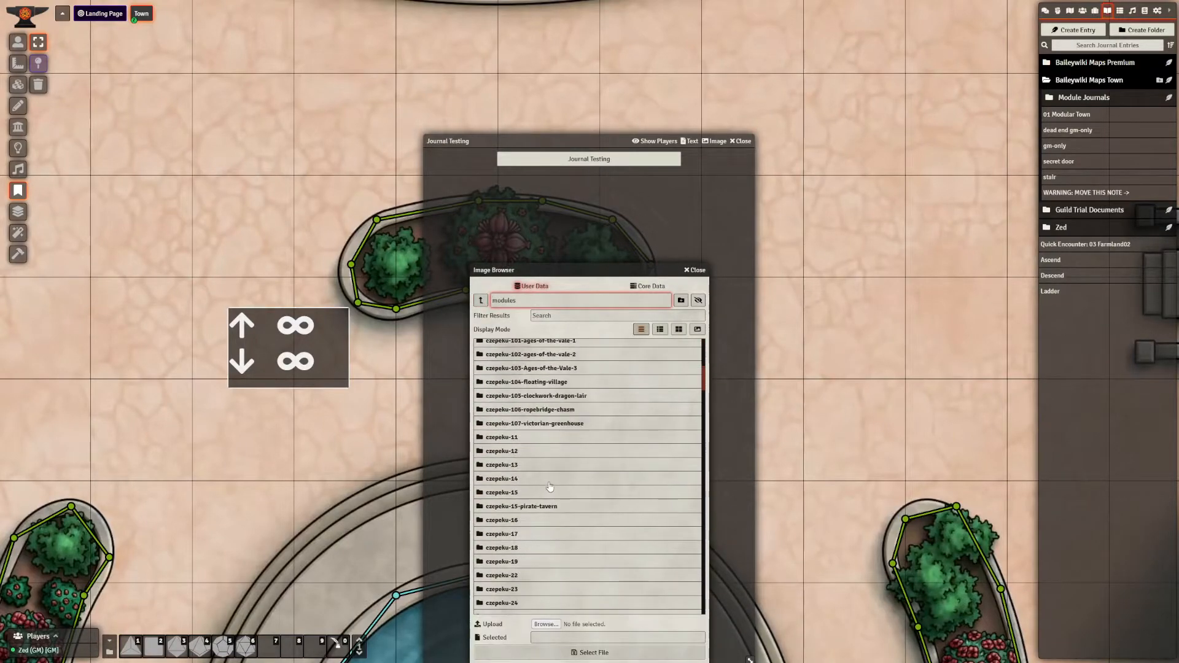
{"action": "left_click", "coordinate": [480, 300]}
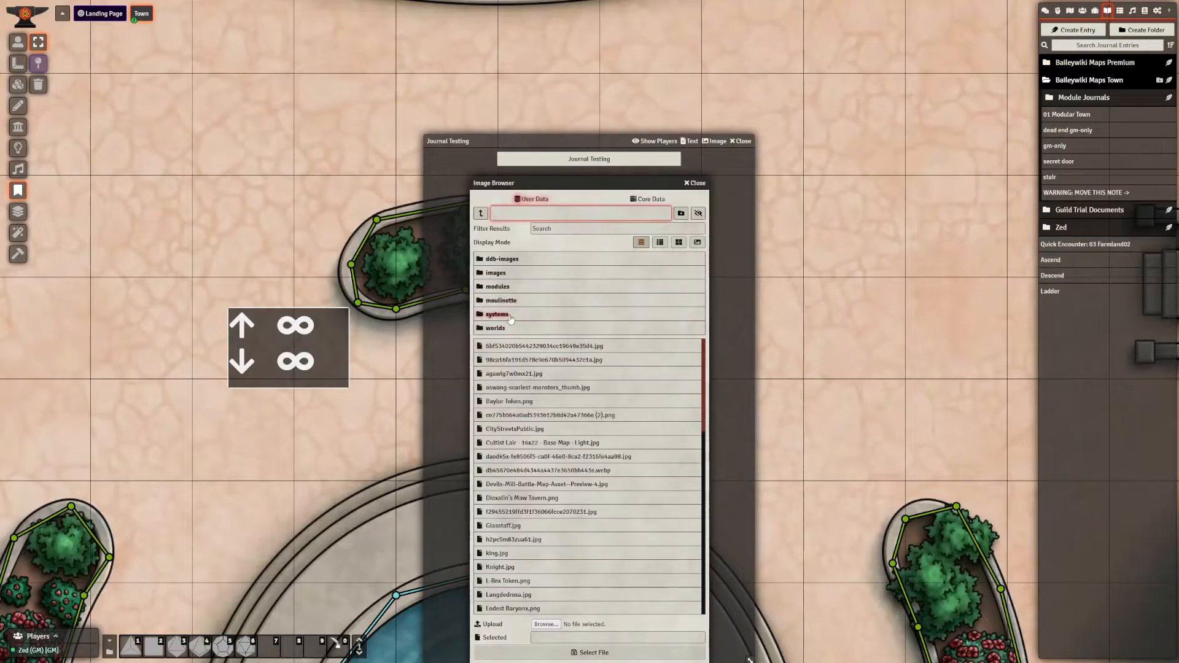
{"action": "left_click", "coordinate": [510, 300]}
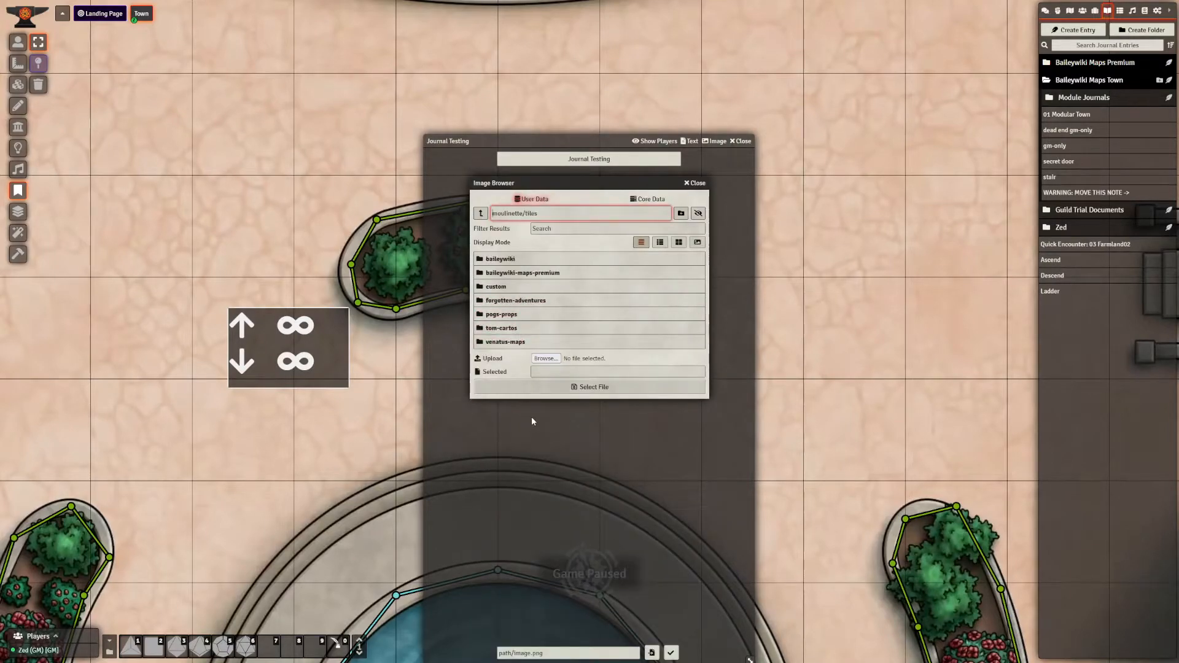
{"action": "left_click", "coordinate": [502, 287]}
{"action": "left_click", "coordinate": [520, 413]}
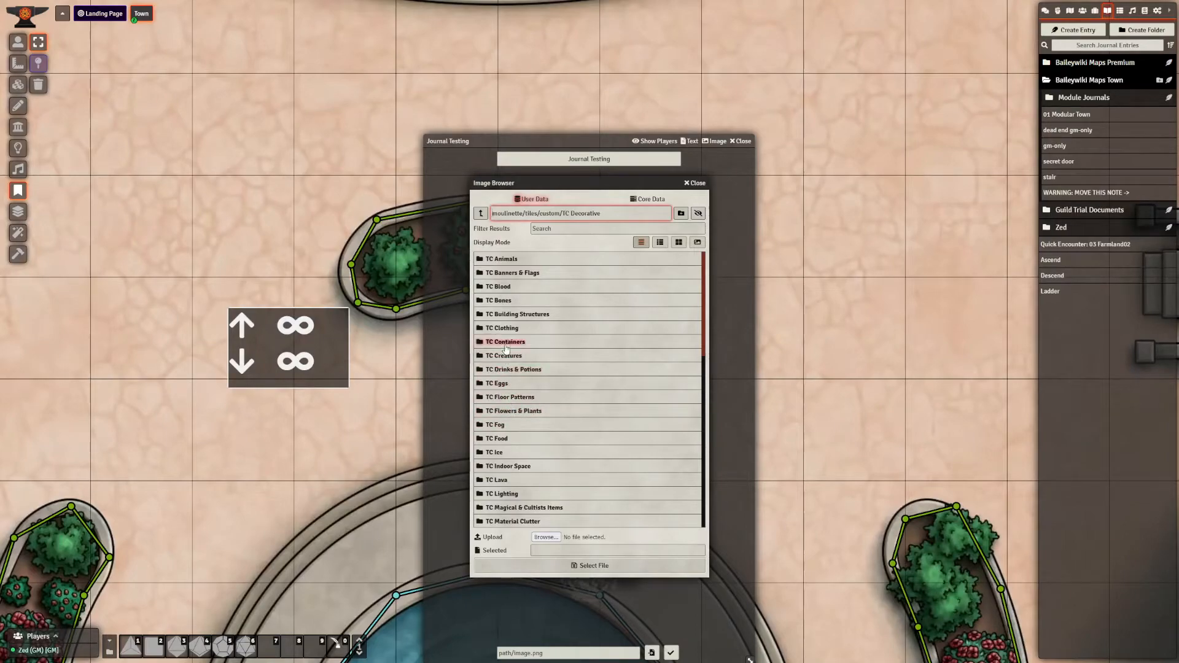
- Set TC_Armory_Banner Gold.webp from the TC Banners & Flags folder as the Journal Testing entry's image and save it
{"action": "left_click", "coordinate": [511, 273]}
{"action": "left_click", "coordinate": [540, 295]}
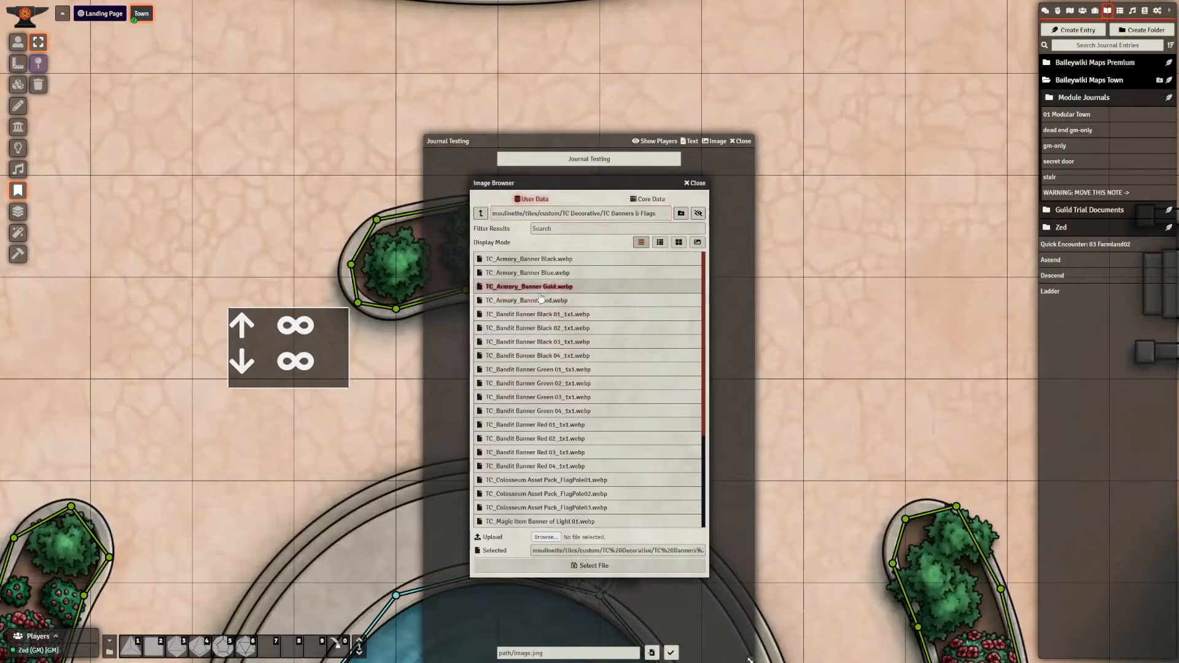
{"action": "left_click", "coordinate": [593, 565]}
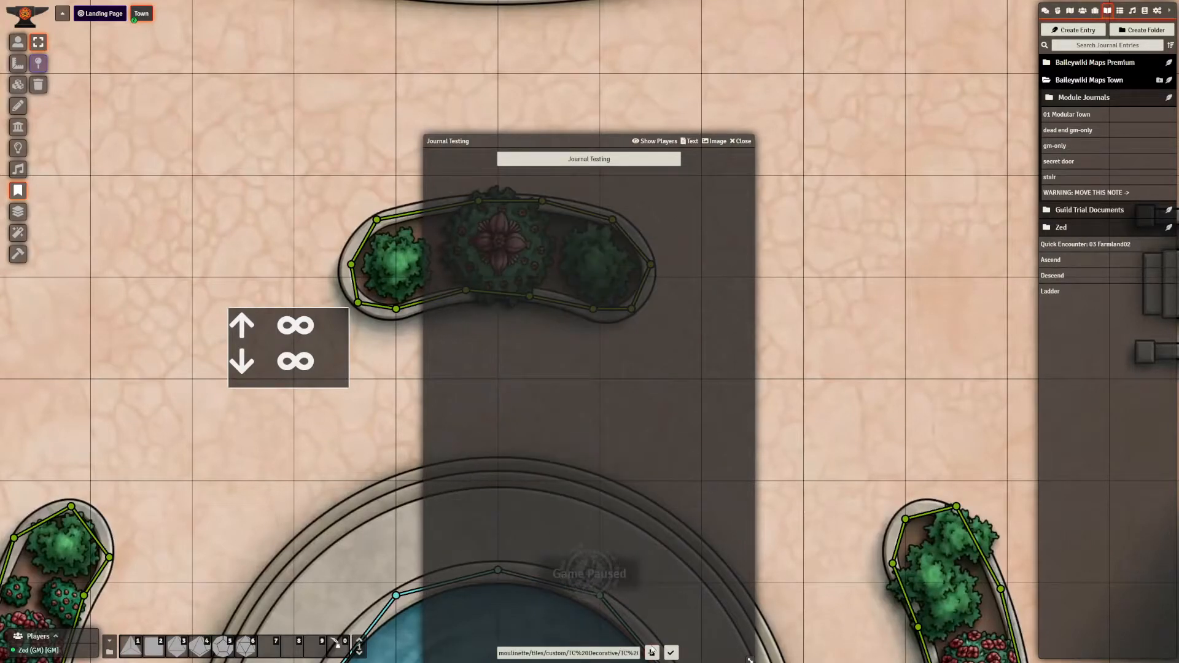
{"action": "left_click", "coordinate": [670, 652]}
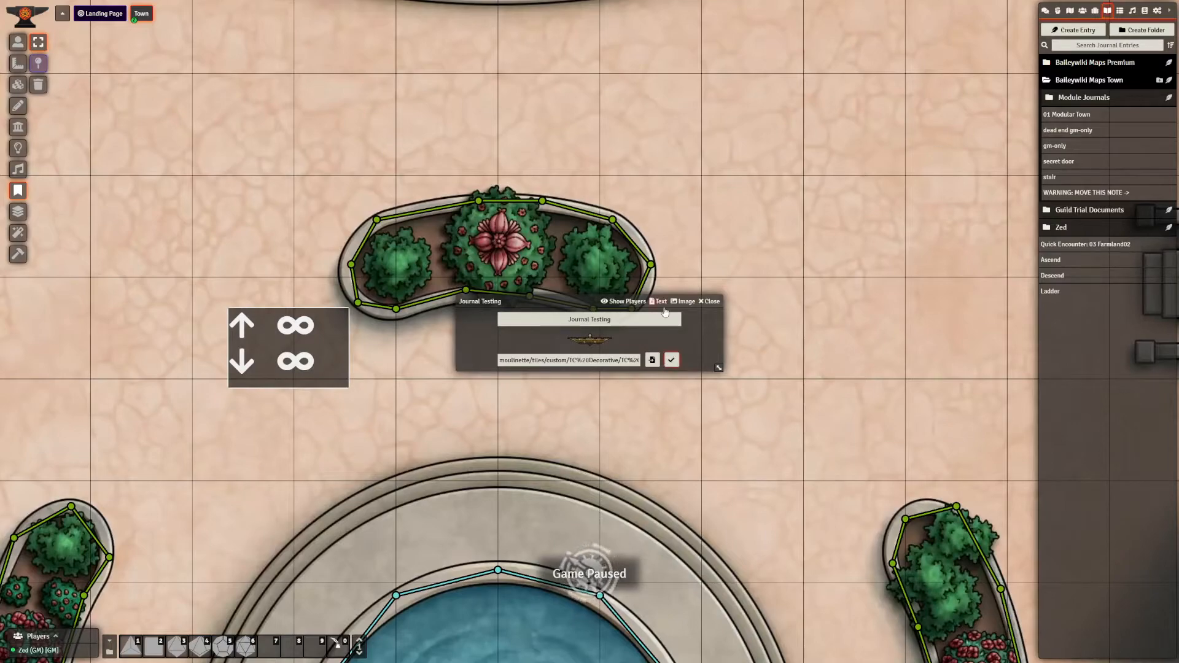
- Compare the text and image views of the Journal Testing entry and close the entry
{"action": "left_click", "coordinate": [659, 302]}
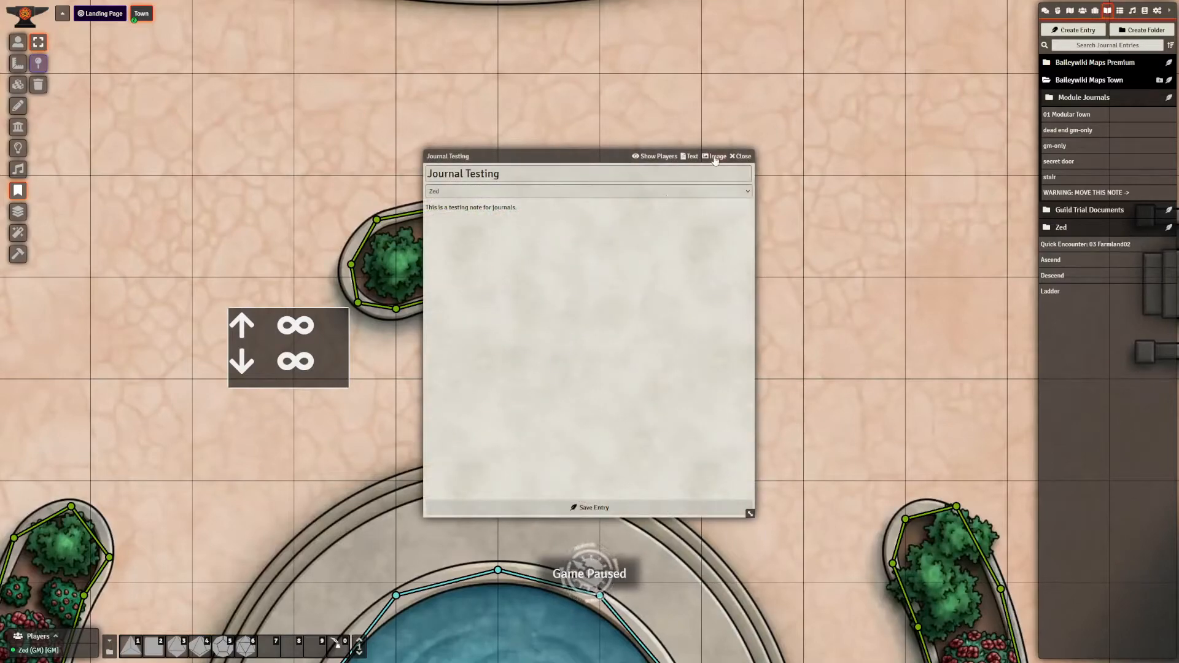
{"action": "left_click", "coordinate": [715, 157]}
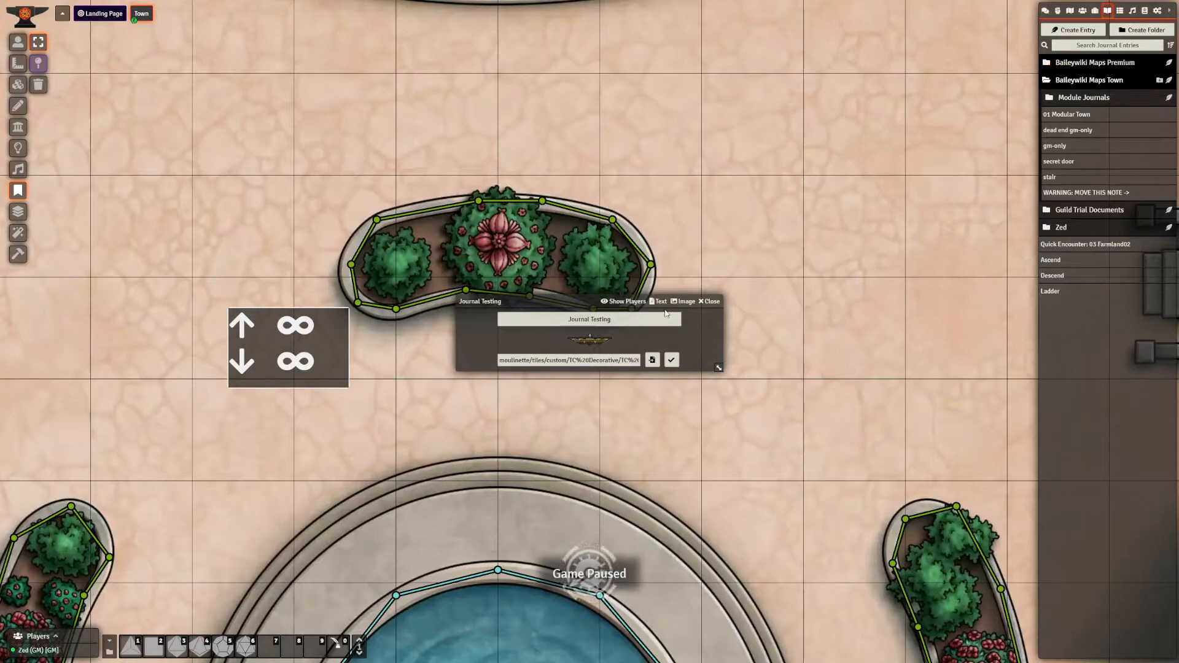
{"action": "left_click", "coordinate": [659, 301]}
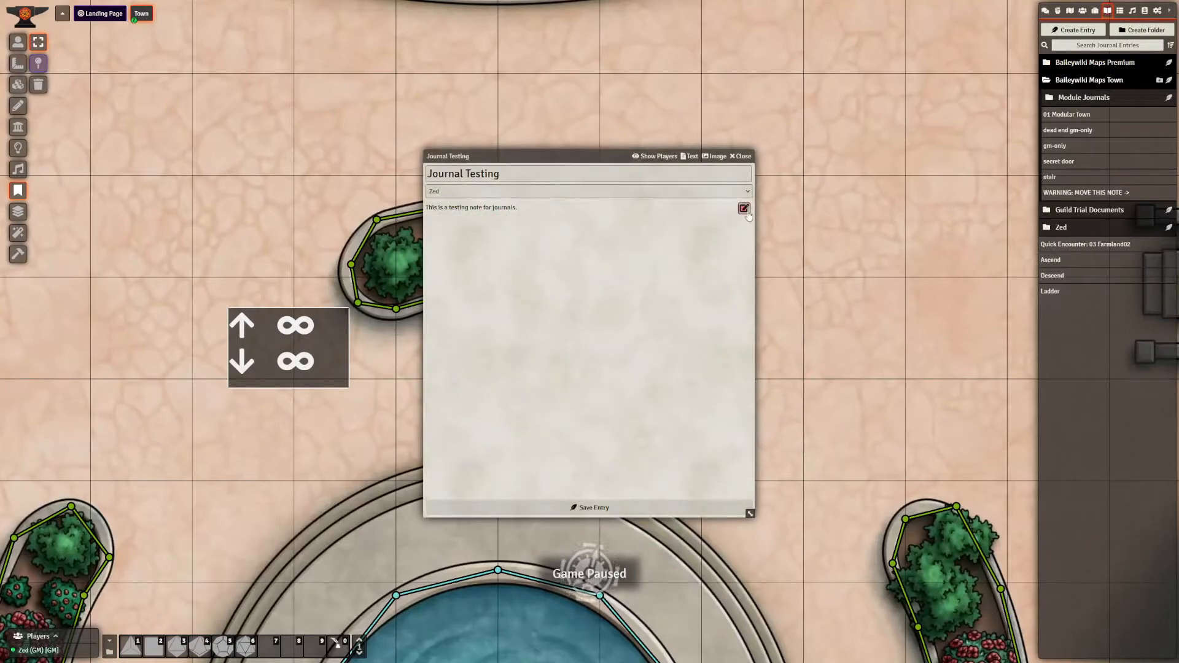
{"action": "left_click", "coordinate": [743, 157]}
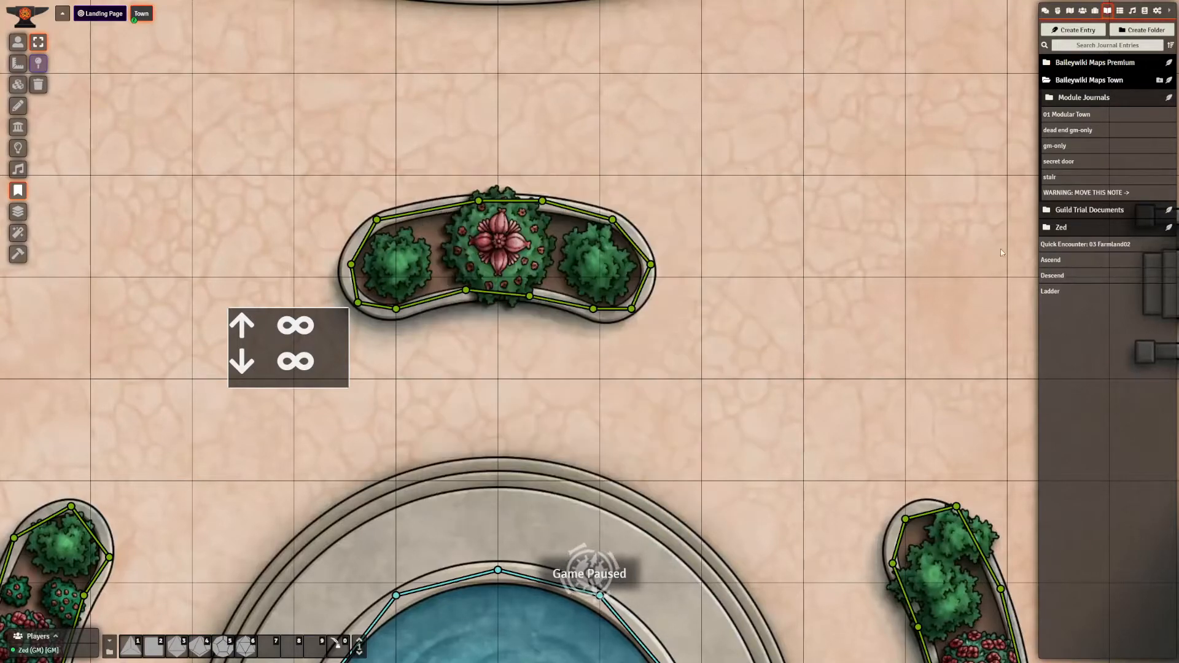
- Expand the Zed folder and try to place the Journal Testing entry as a map note beside the flower bed above the fountain
{"action": "left_click", "coordinate": [1060, 227]}
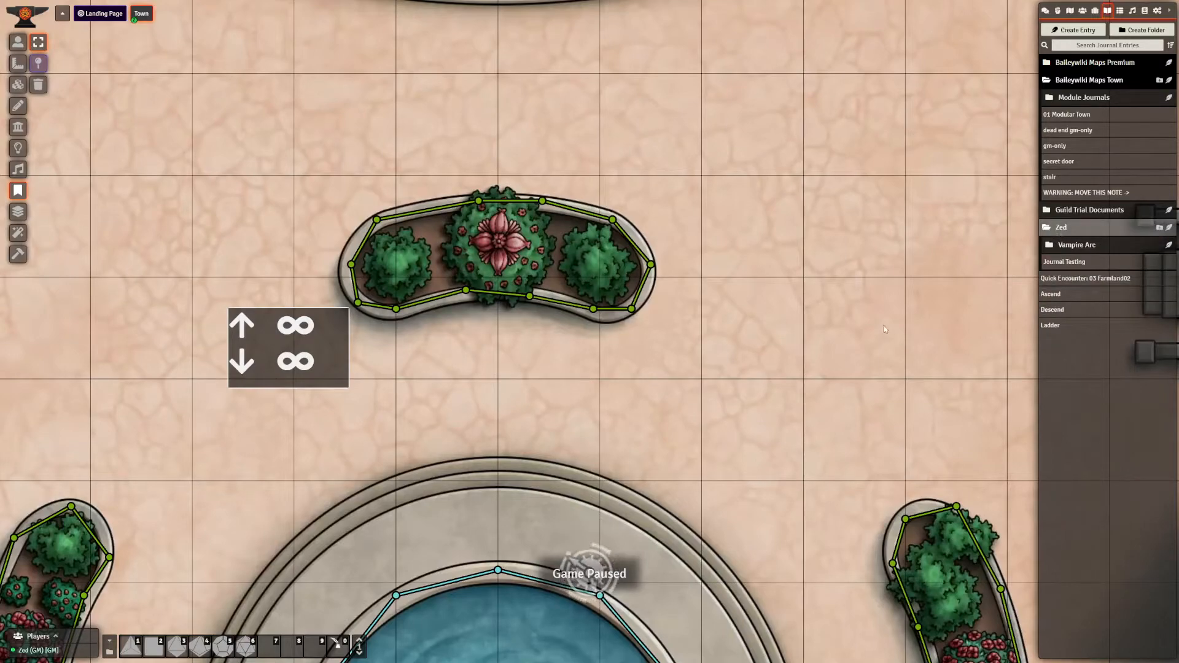
{"action": "left_click_drag", "start_coordinate": [1087, 262], "coordinate": [754, 328]}
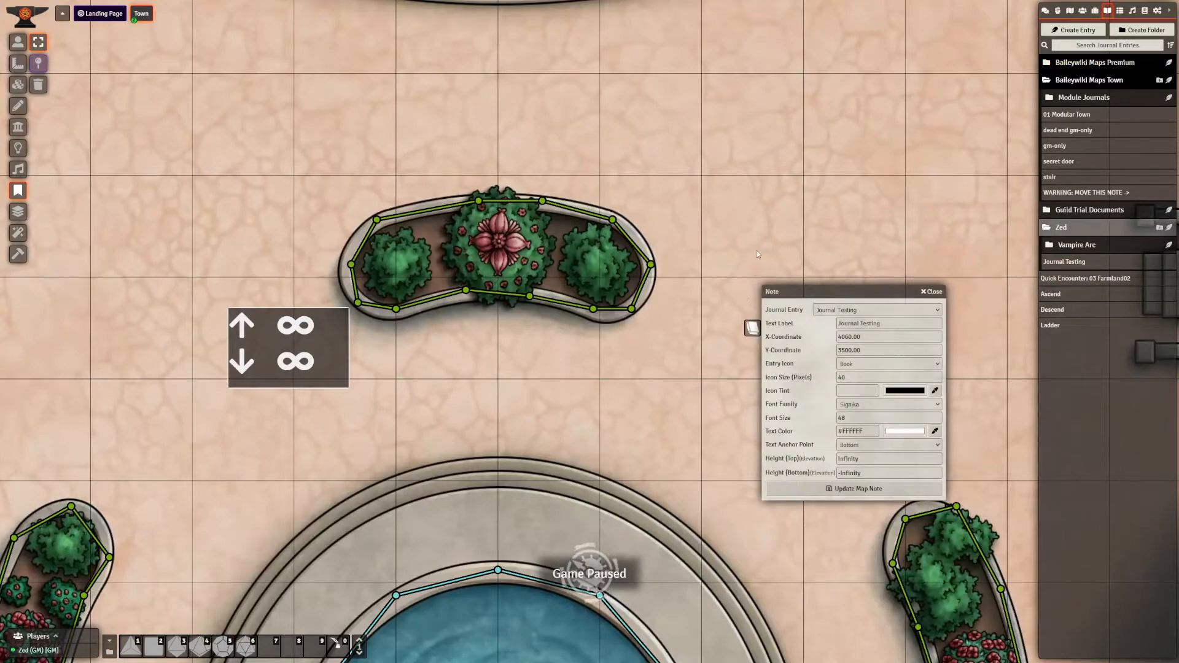
{"action": "left_click_drag", "start_coordinate": [755, 257], "coordinate": [572, 263]}
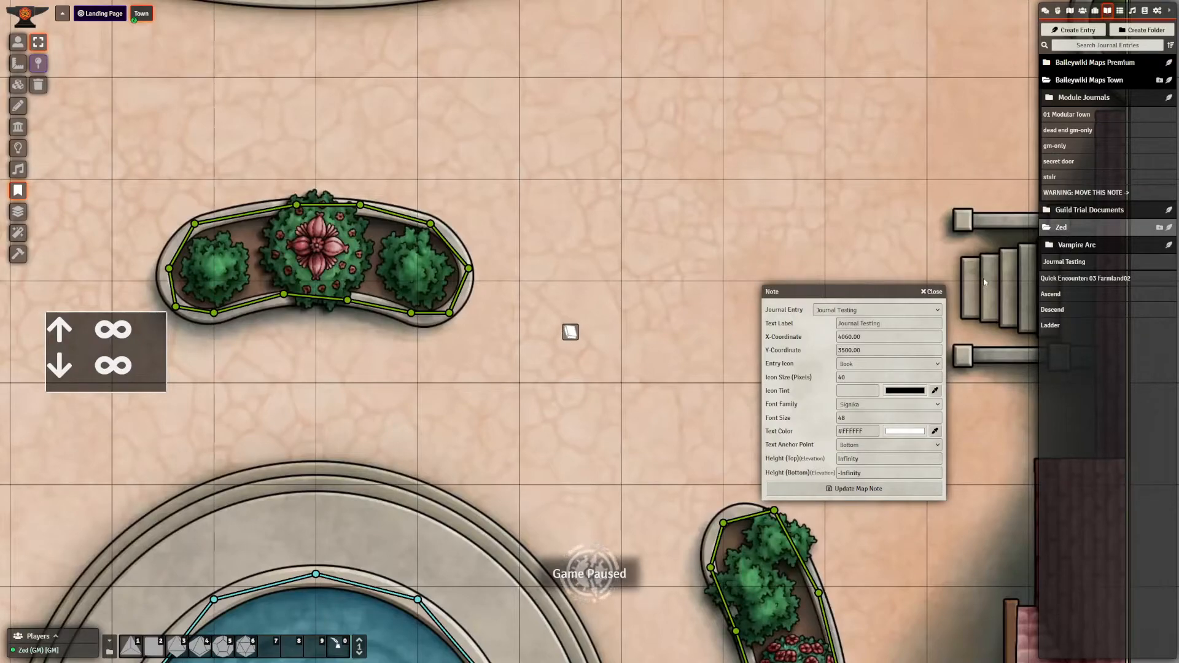
- Open the Journal Testing entry, then close it and discard the unsaved map note settings
{"action": "left_click", "coordinate": [1071, 263]}
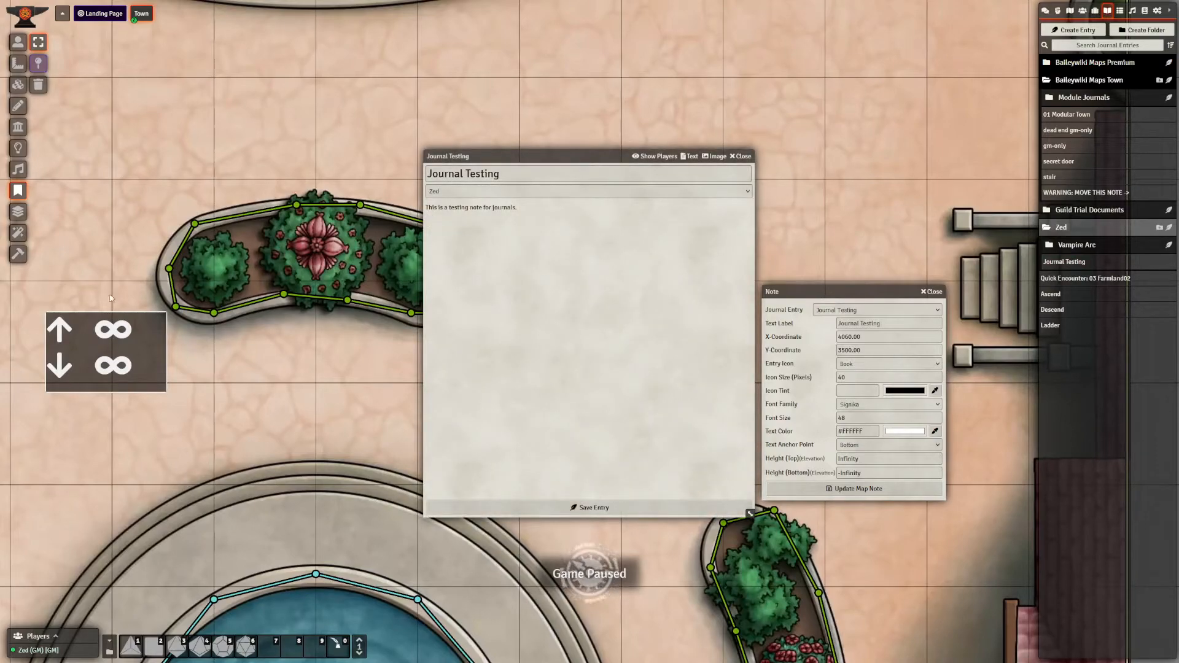
{"action": "scroll", "coordinate": [111, 301], "scroll_direction": "down", "scroll_amount": 5}
{"action": "left_click", "coordinate": [18, 42]}
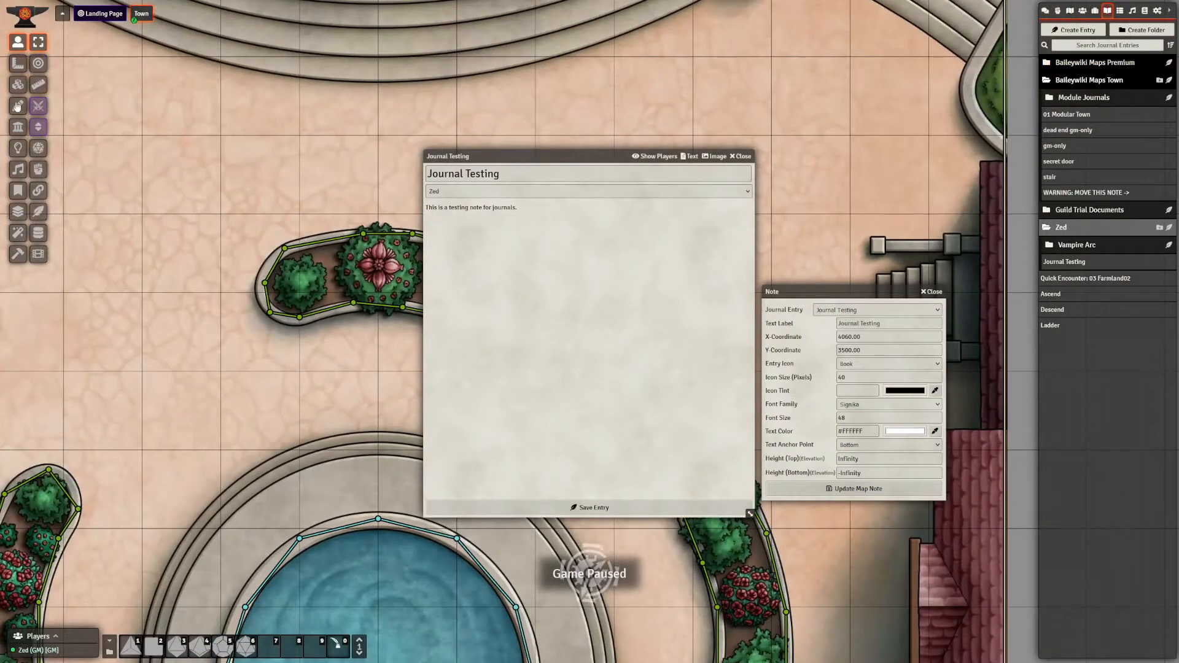
{"action": "left_click", "coordinate": [18, 190]}
{"action": "left_click_drag", "start_coordinate": [354, 363], "coordinate": [86, 354]}
{"action": "left_click_drag", "start_coordinate": [202, 359], "coordinate": [171, 407]}
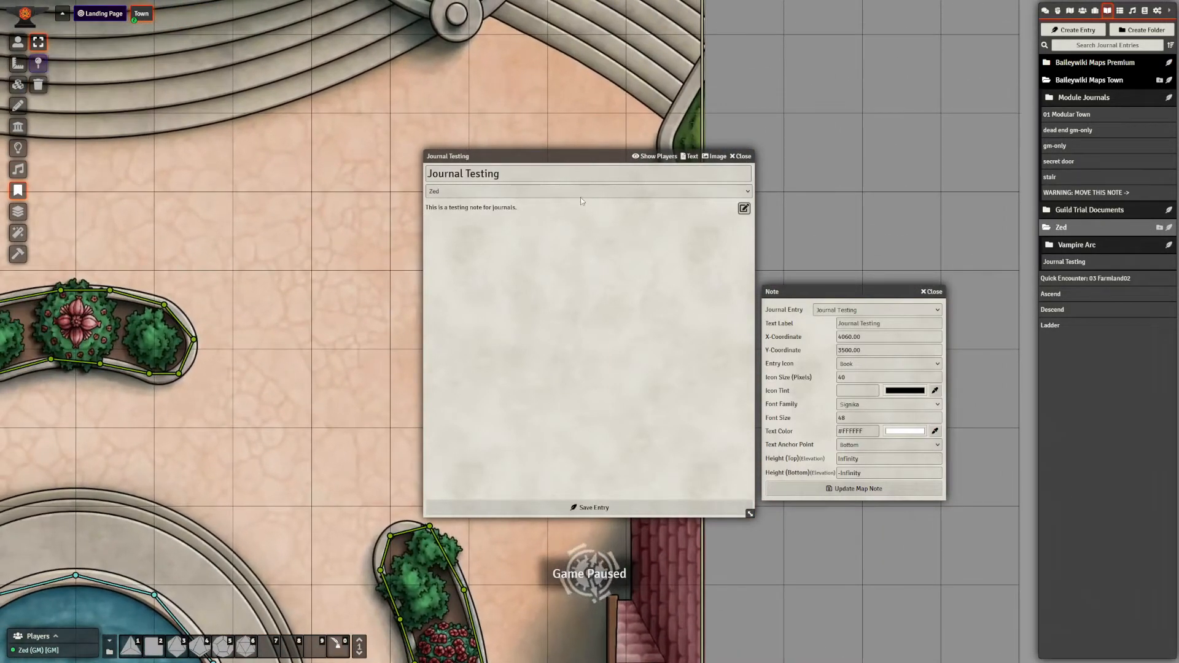
{"action": "left_click", "coordinate": [739, 156]}
{"action": "left_click", "coordinate": [929, 293]}
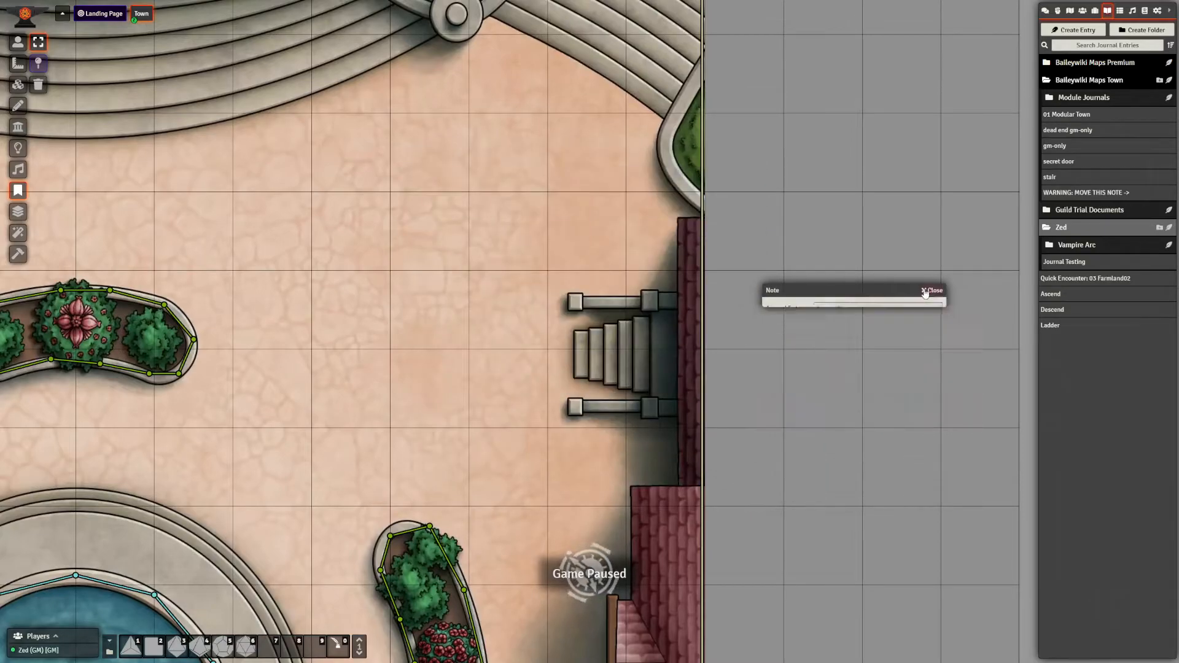
- Place the Journal Testing entry as a map note between the flower bed and the stairs, with icon size 280 pixels
{"action": "double_click", "coordinate": [325, 395]}
{"action": "scroll", "coordinate": [341, 252], "scroll_direction": "up", "scroll_amount": 7}
{"action": "double_click", "coordinate": [475, 477]}
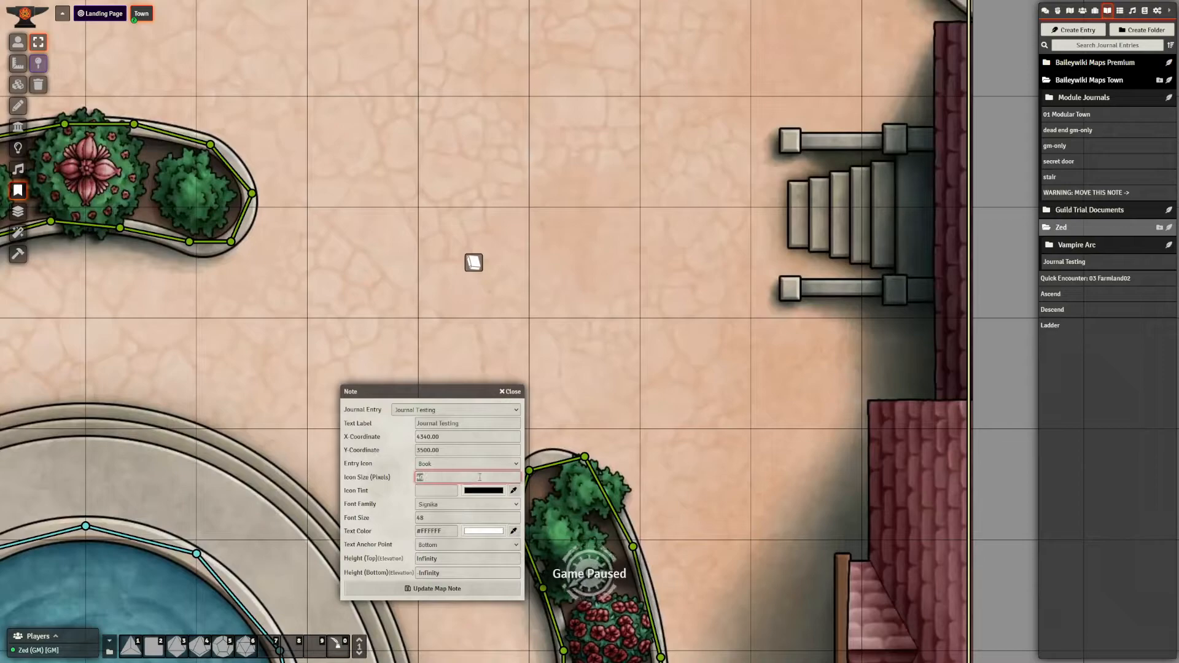
{"action": "type", "text": "280"}
{"action": "key", "text": "Return"}
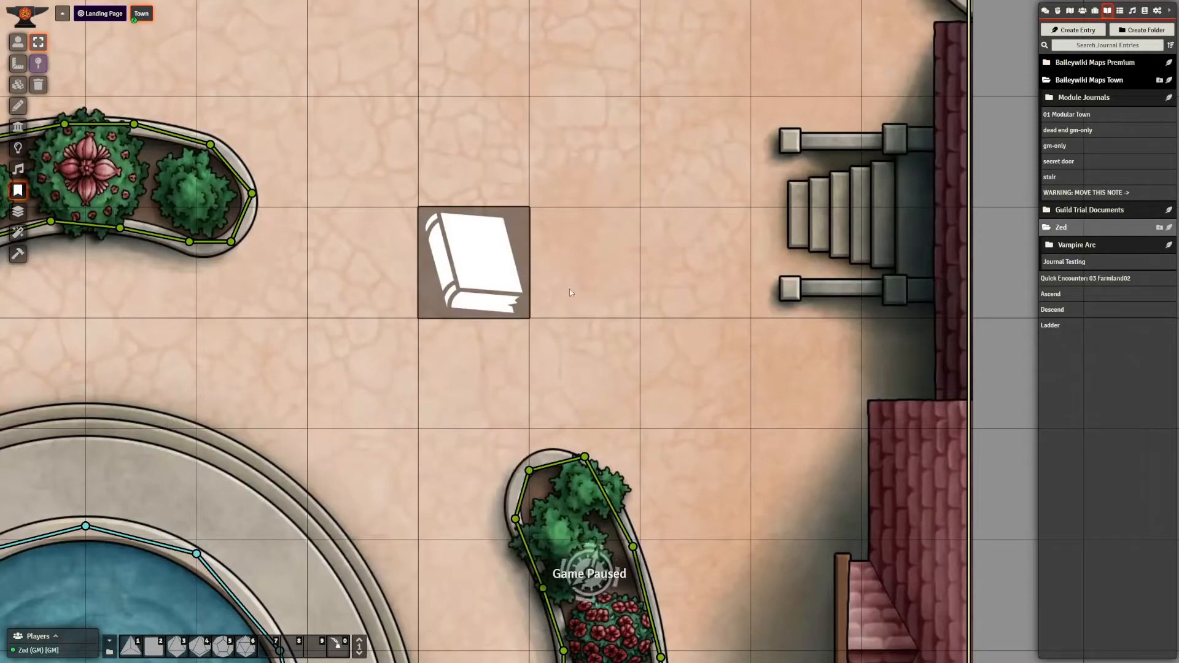
- Open the Journal Testing entry from its map note and move its window aside to view the note's label
{"action": "double_click", "coordinate": [485, 270]}
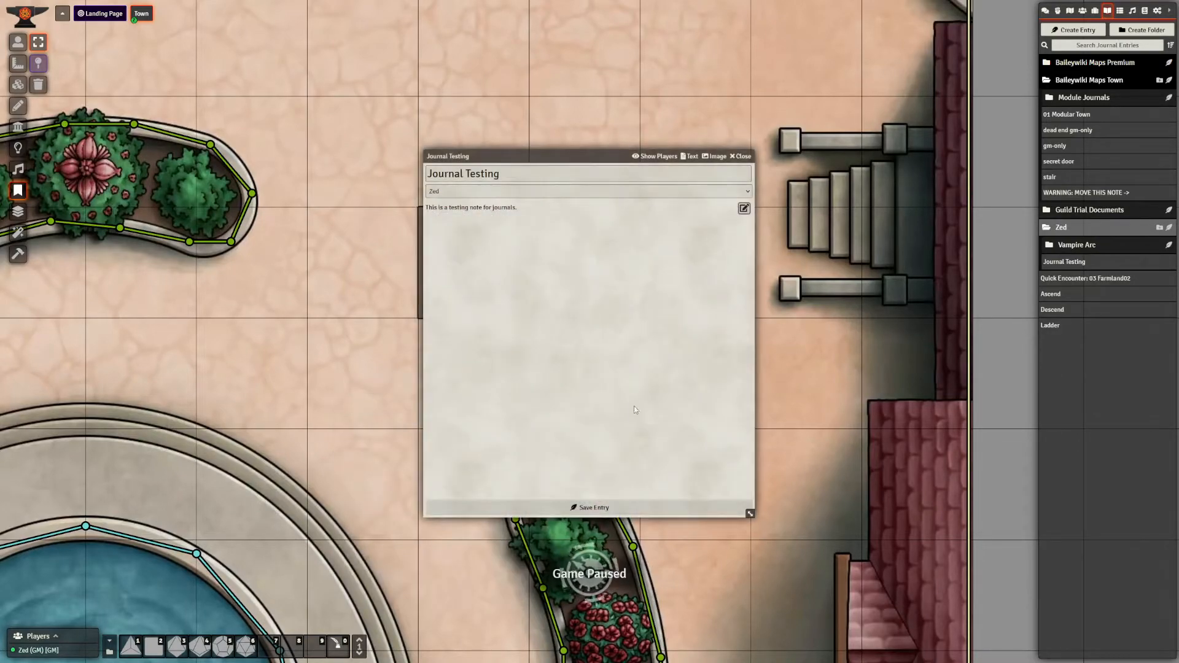
{"action": "left_click", "coordinate": [747, 157]}
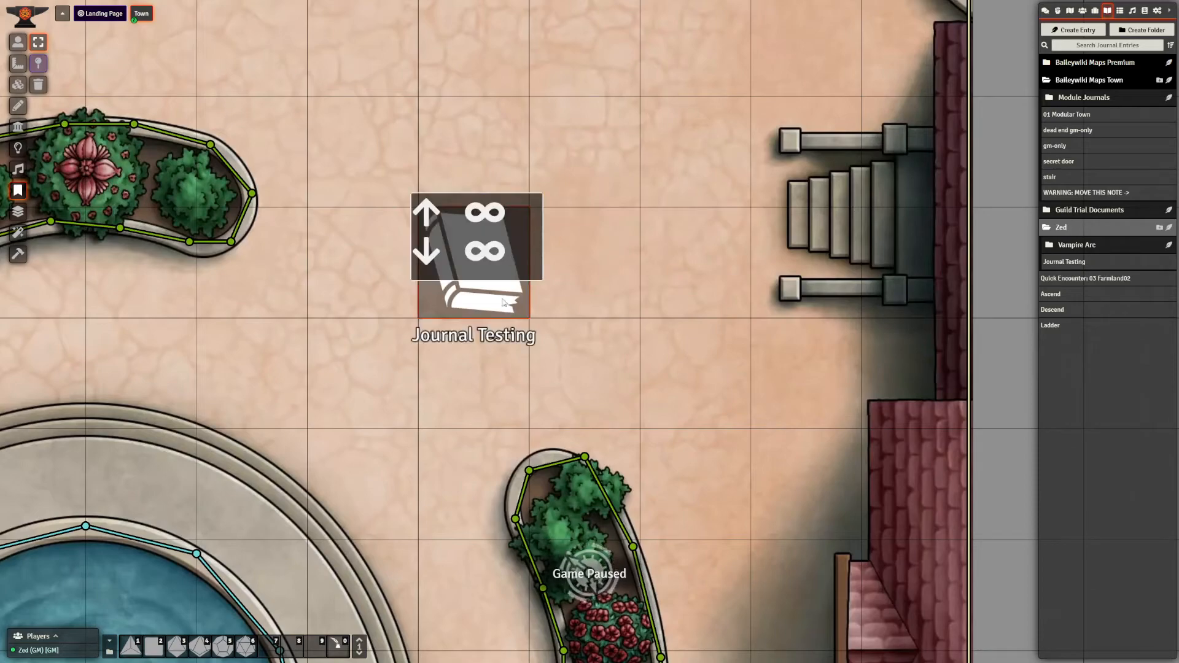
{"action": "double_click", "coordinate": [460, 292]}
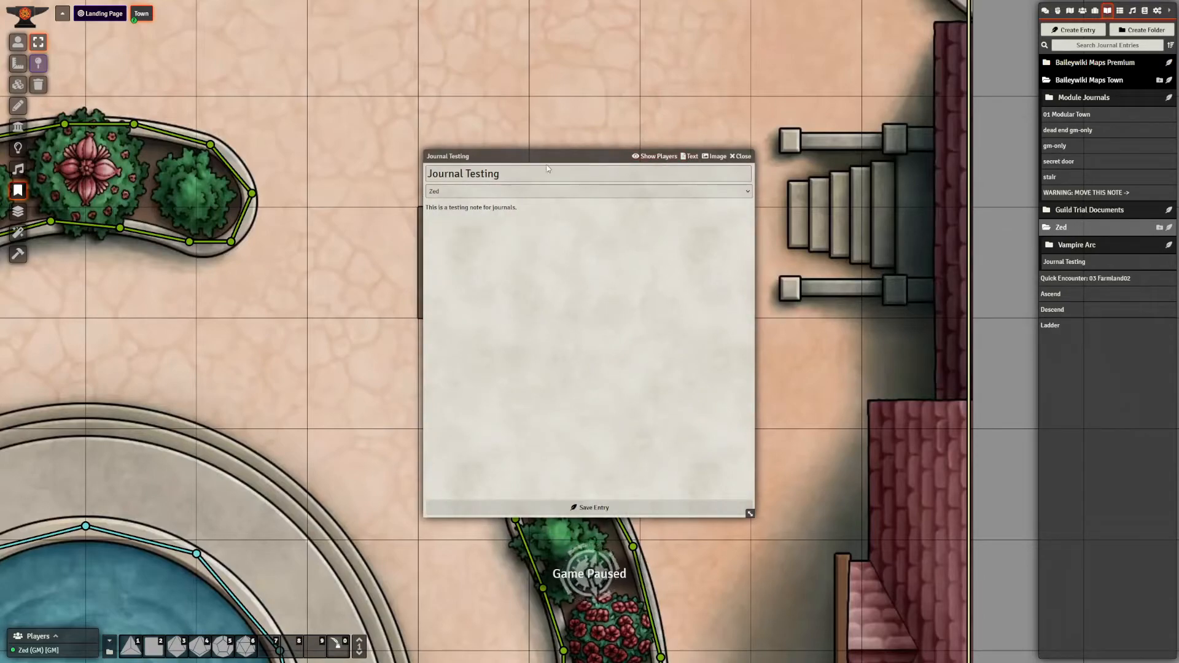
{"action": "left_click_drag", "start_coordinate": [544, 159], "coordinate": [730, 153]}
{"action": "mouse_move", "coordinate": [449, 232]}
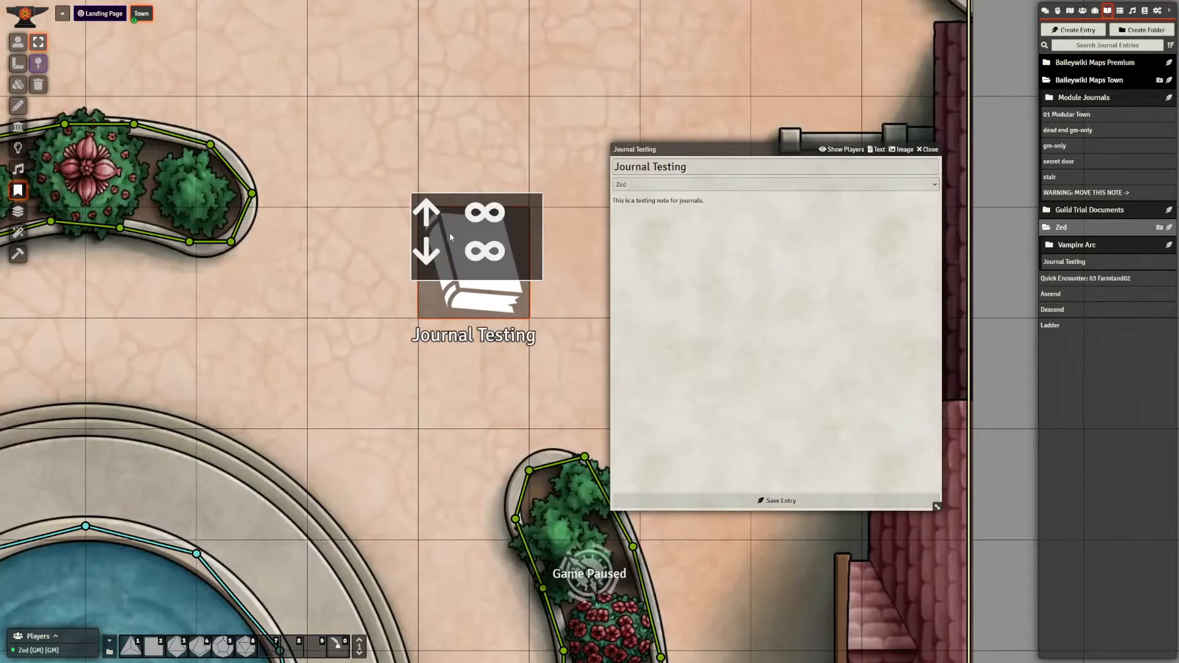
- Show the image content of the Journal Testing entry to all players and return to its text view
{"action": "scroll", "coordinate": [392, 334], "scroll_direction": "down", "scroll_amount": 5}
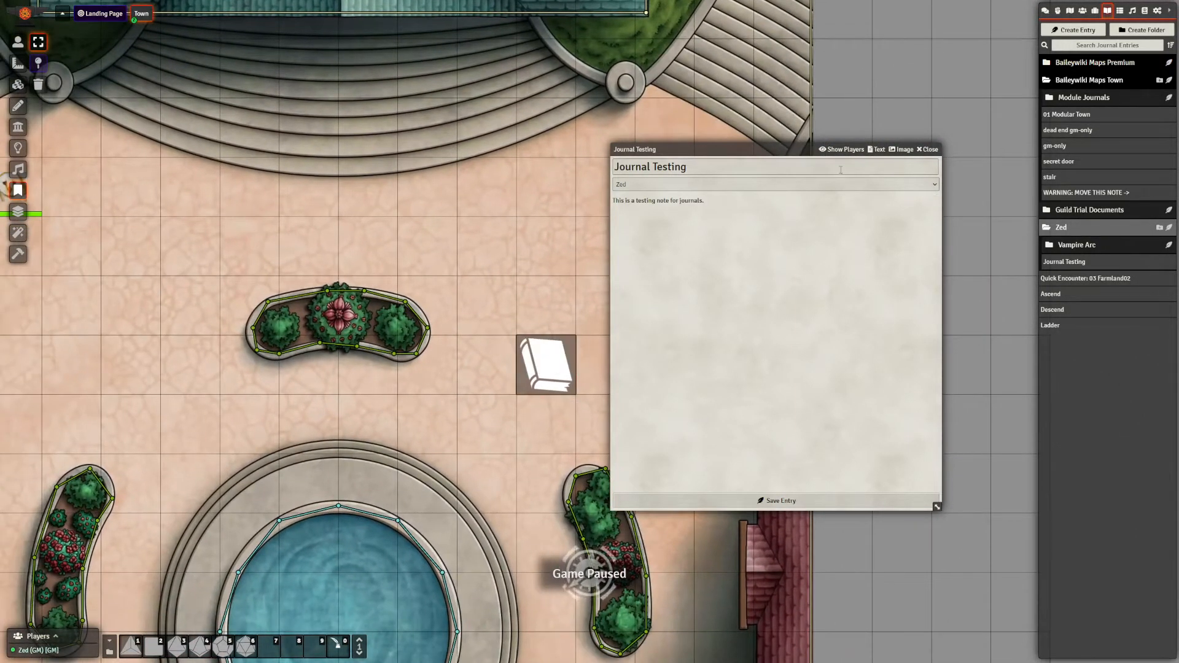
{"action": "left_click", "coordinate": [900, 150]}
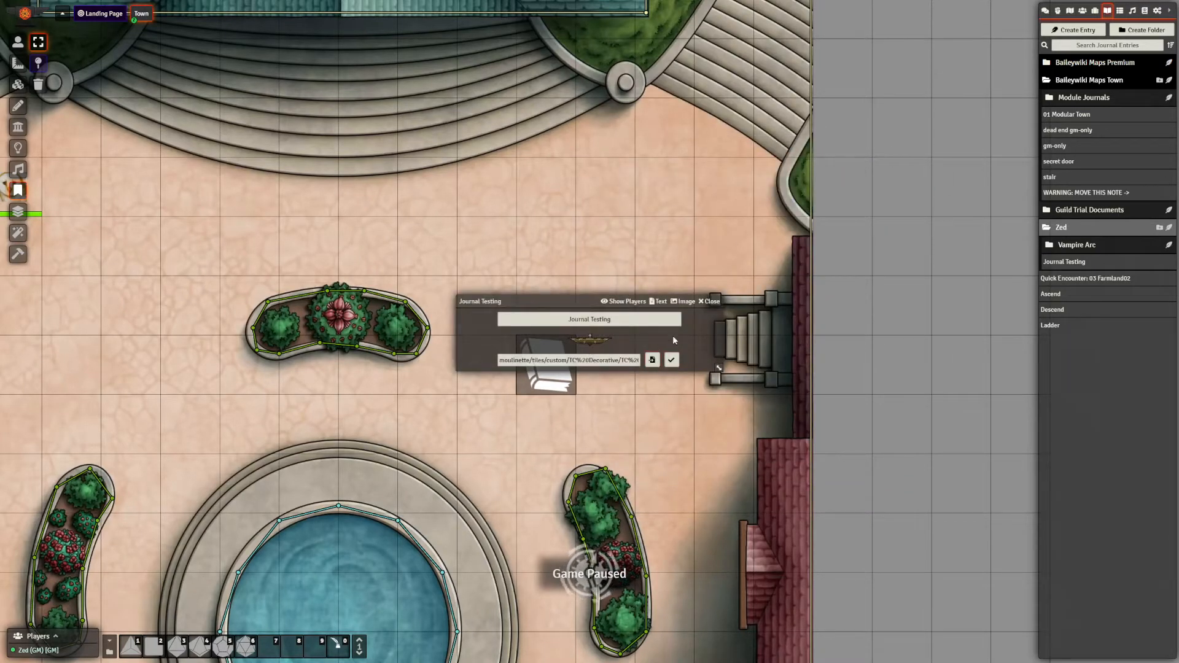
{"action": "left_click", "coordinate": [628, 303]}
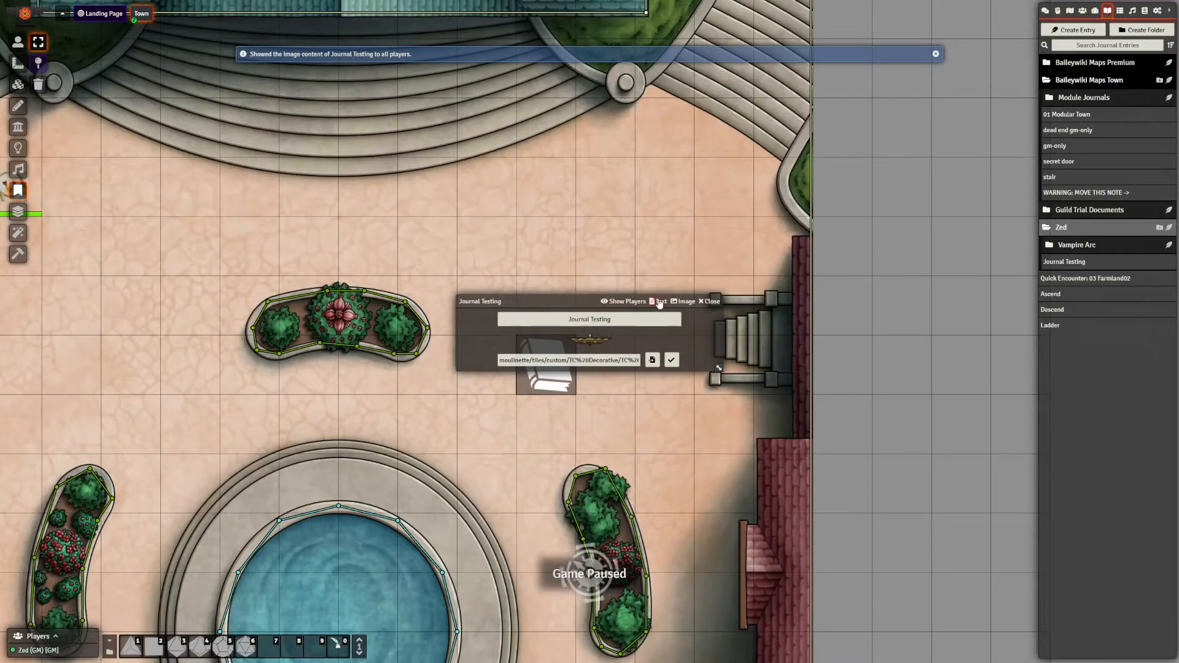
{"action": "left_click", "coordinate": [659, 303]}
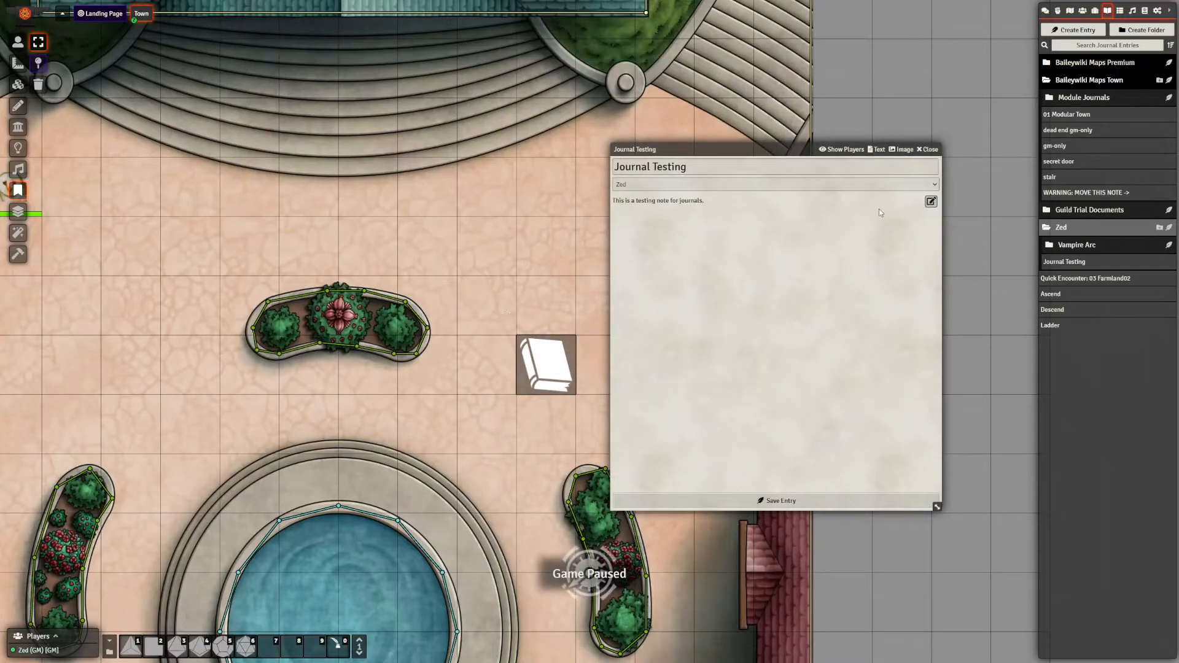
- Check the entry's image view, return to text mode and show the text content to all players
{"action": "left_click", "coordinate": [900, 149]}
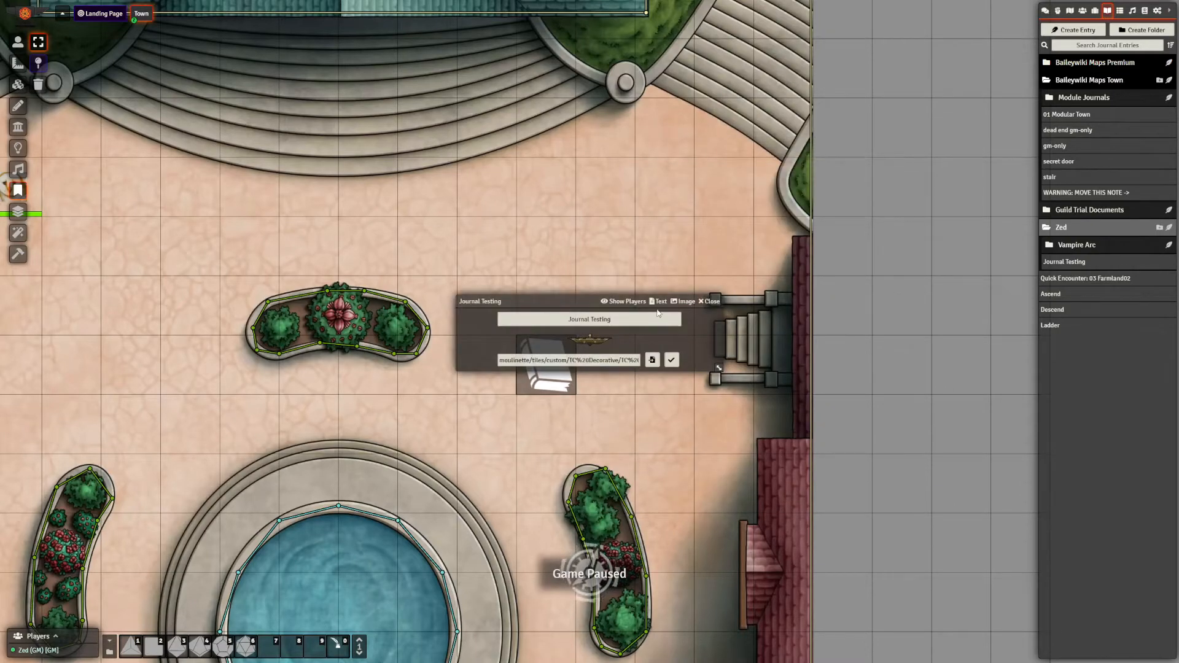
{"action": "left_click", "coordinate": [659, 301]}
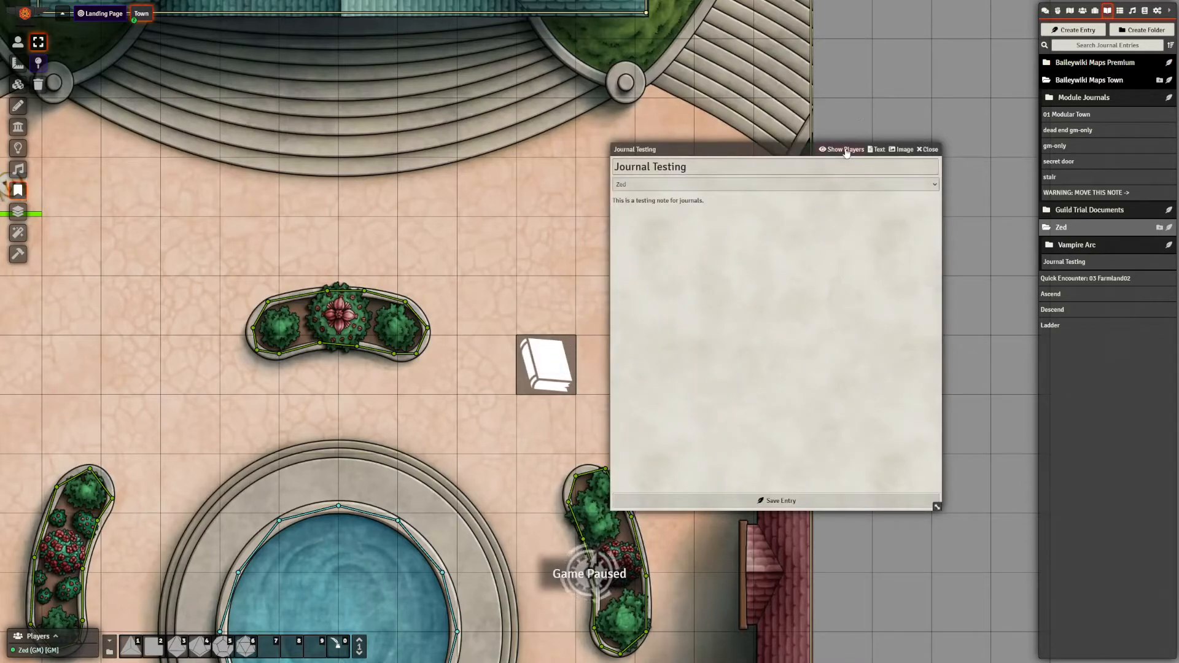
{"action": "left_click", "coordinate": [844, 150]}
- Review the entry's image and text views once more, close the entry and inspect its note on the town map
{"action": "left_click", "coordinate": [897, 149]}
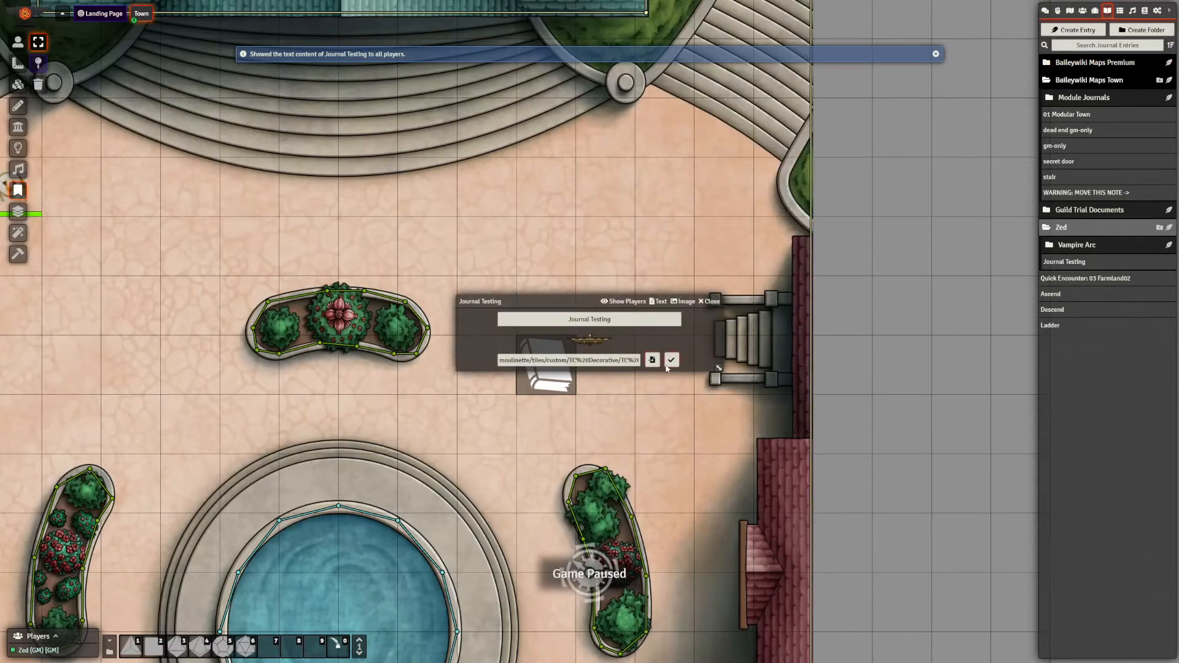
{"action": "left_click", "coordinate": [663, 302]}
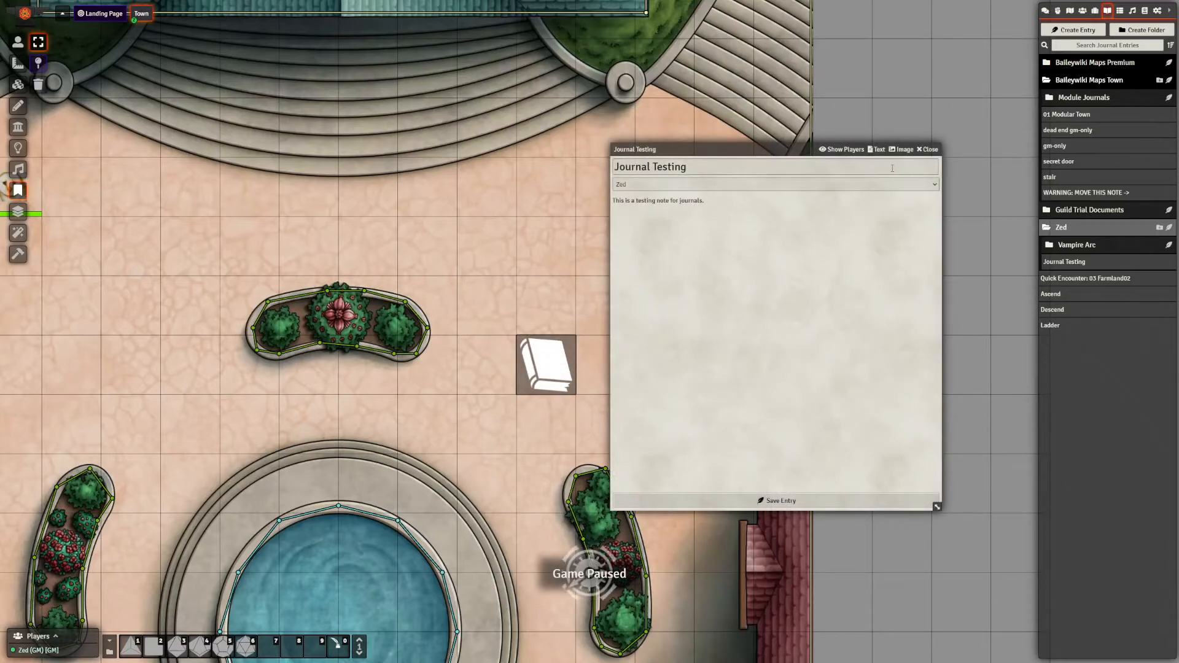
{"action": "left_click", "coordinate": [928, 150]}
{"action": "scroll", "coordinate": [548, 373], "scroll_direction": "down", "scroll_amount": 1}
{"action": "scroll", "coordinate": [549, 374], "scroll_direction": "down", "scroll_amount": 1}
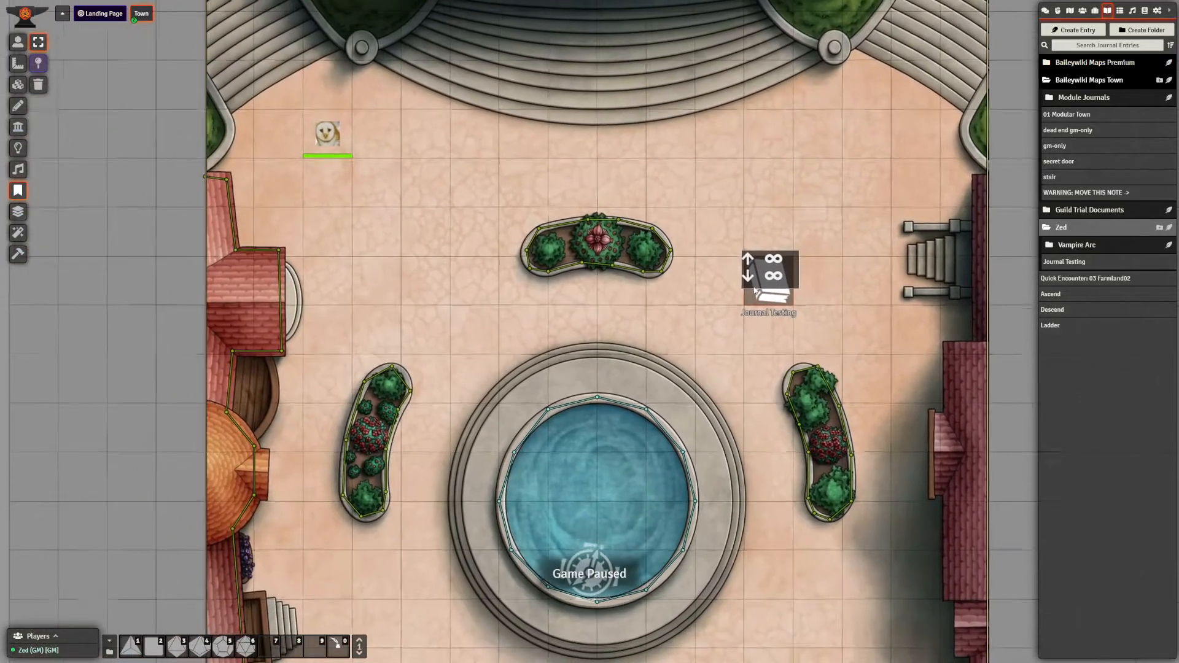
{"action": "scroll", "coordinate": [706, 294], "scroll_direction": "up", "scroll_amount": 4}
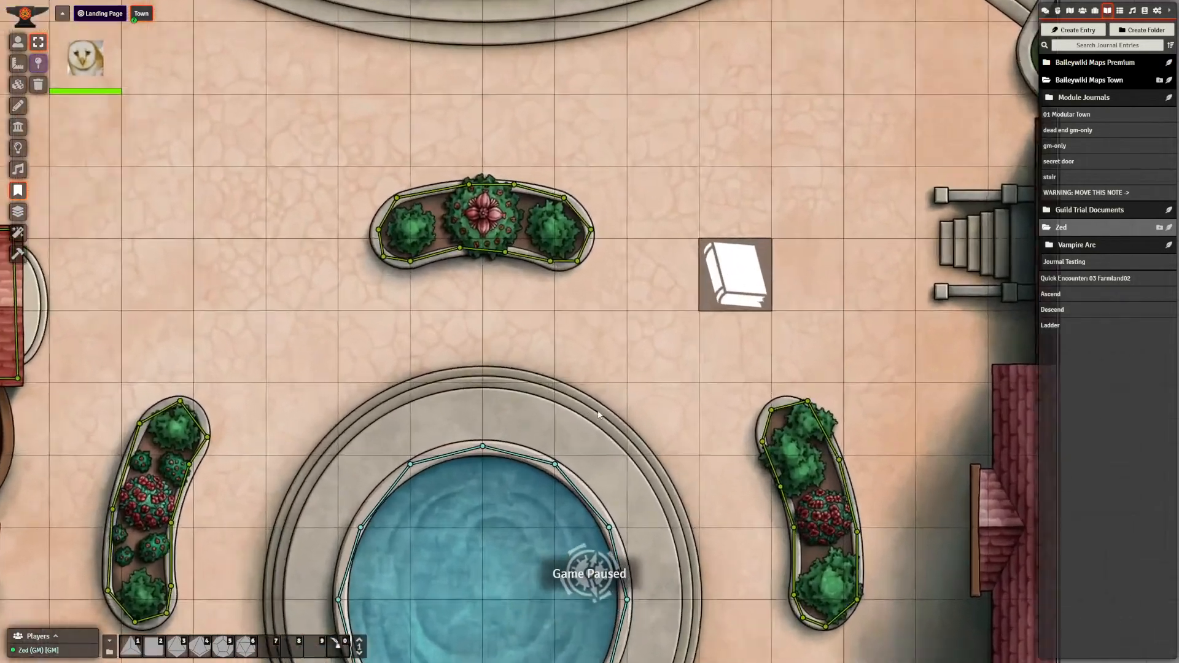
- Review the Journal Testing entry's player permissions and save them with All Players set to None
{"action": "scroll", "coordinate": [669, 423], "scroll_direction": "down", "scroll_amount": 2}
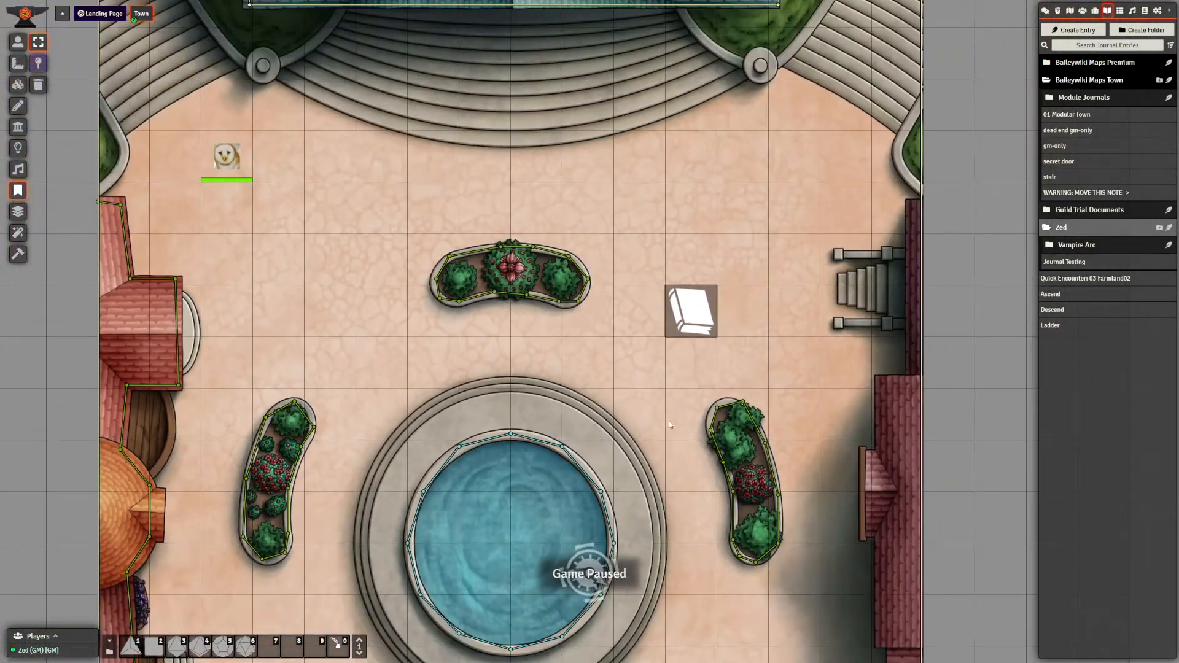
{"action": "right_click", "coordinate": [1050, 269]}
{"action": "left_click", "coordinate": [1070, 323]}
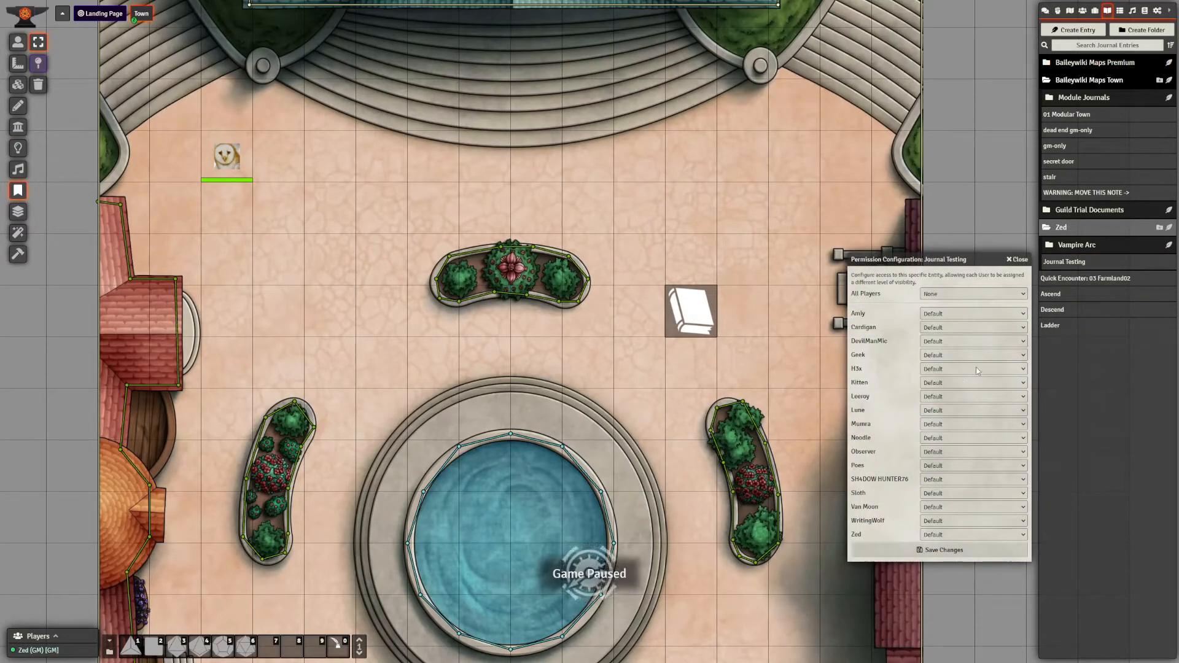
{"action": "left_click", "coordinate": [986, 292]}
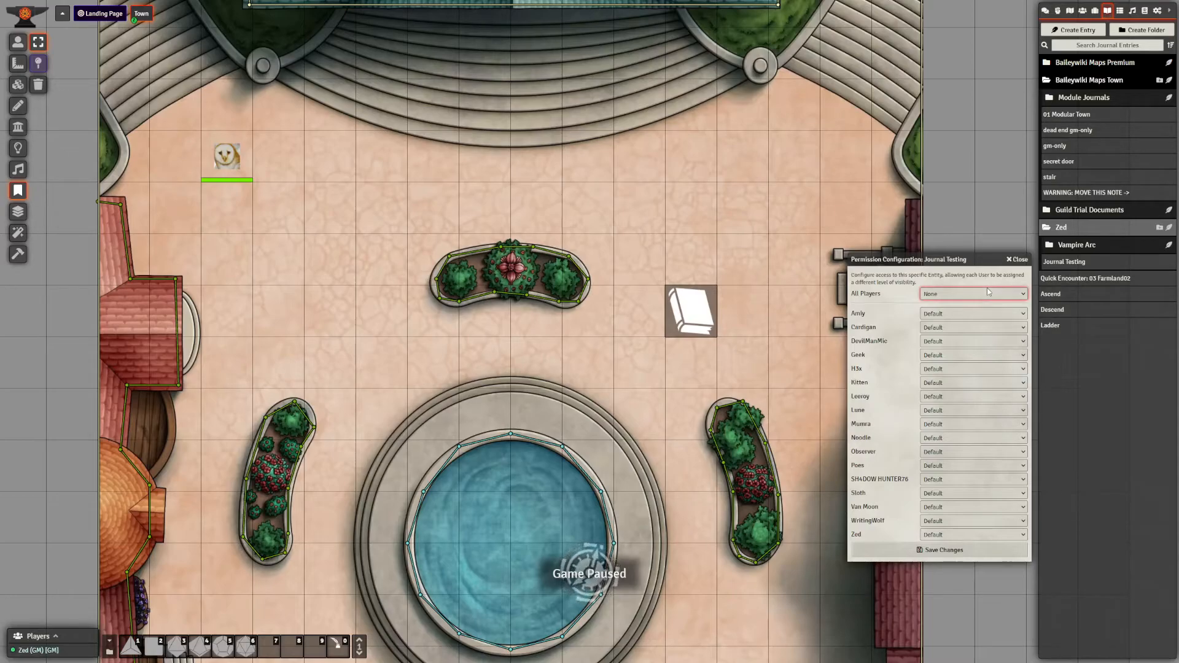
{"action": "left_click", "coordinate": [954, 330]}
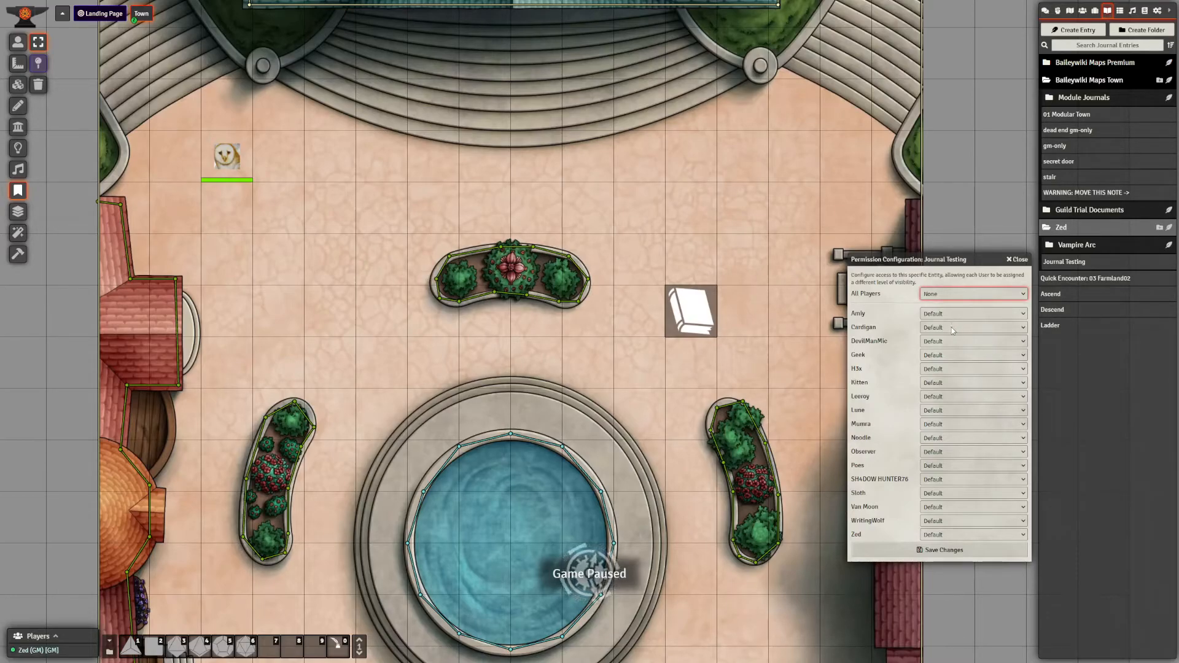
{"action": "left_click", "coordinate": [942, 550]}
- Check the entry through its map note, set the note's text anchor point to Center and update the note
{"action": "double_click", "coordinate": [691, 310]}
{"action": "left_click", "coordinate": [927, 149]}
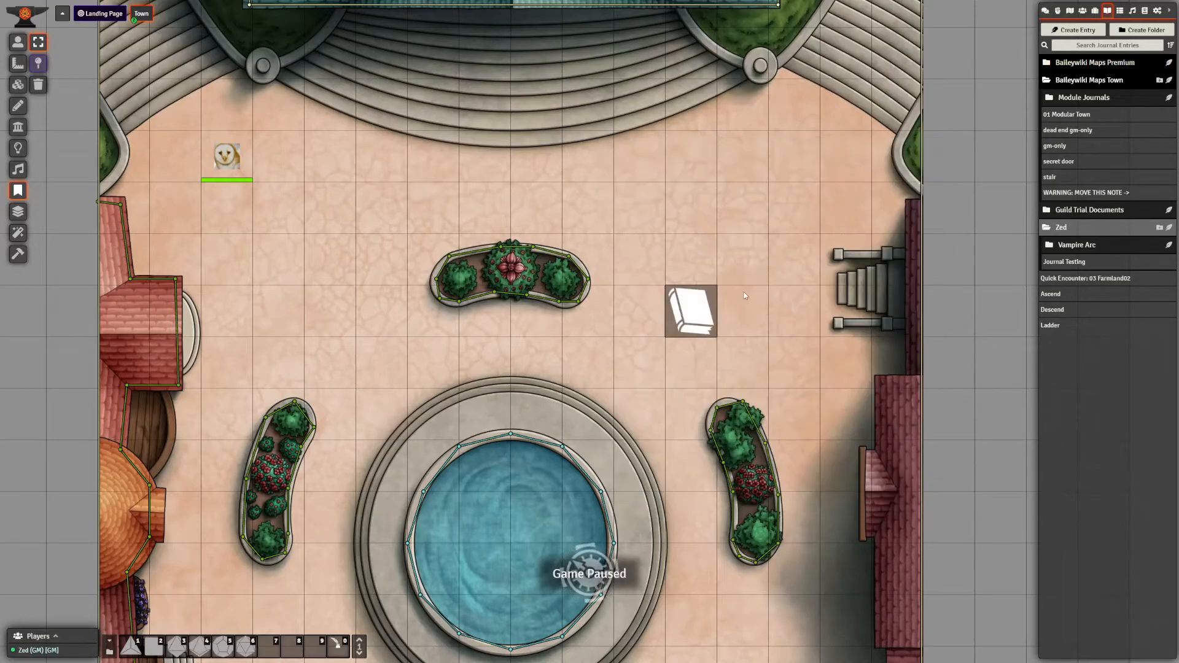
{"action": "right_click", "coordinate": [694, 329]}
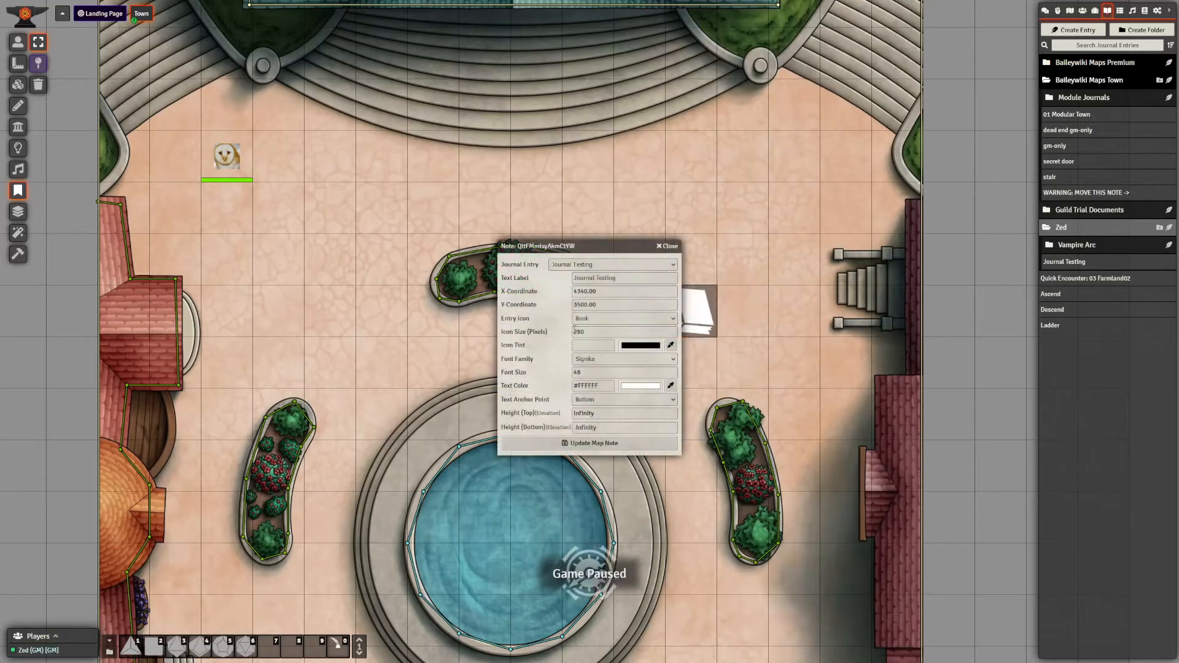
{"action": "left_click_drag", "start_coordinate": [557, 243], "coordinate": [449, 232]}
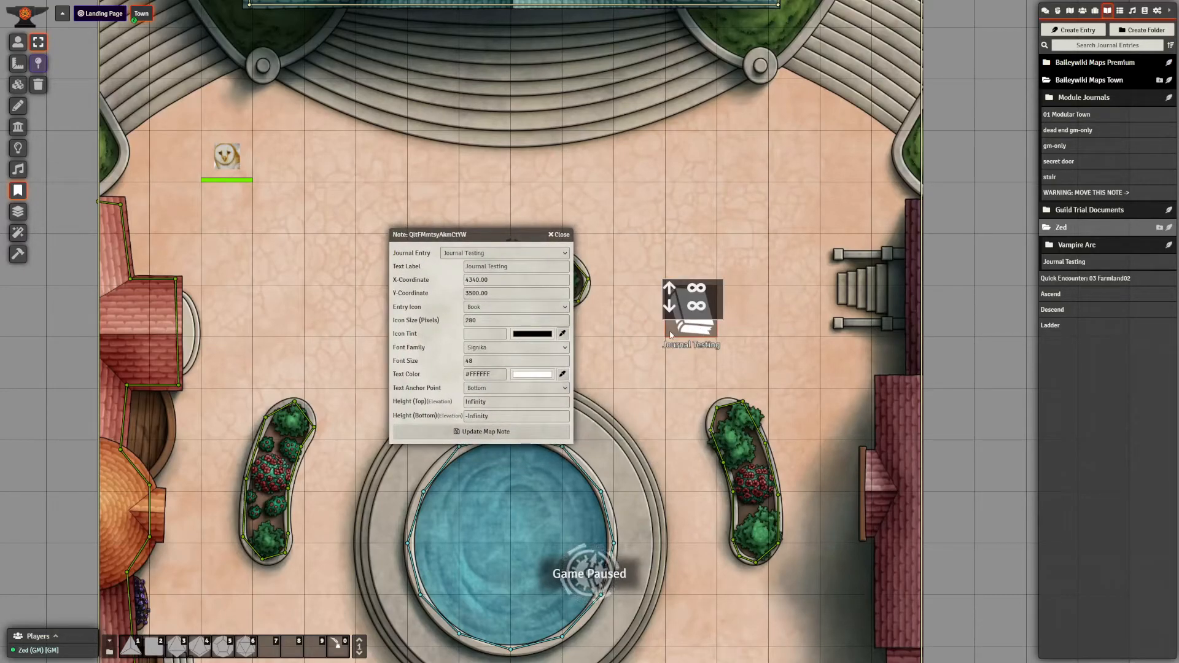
{"action": "left_click", "coordinate": [505, 389]}
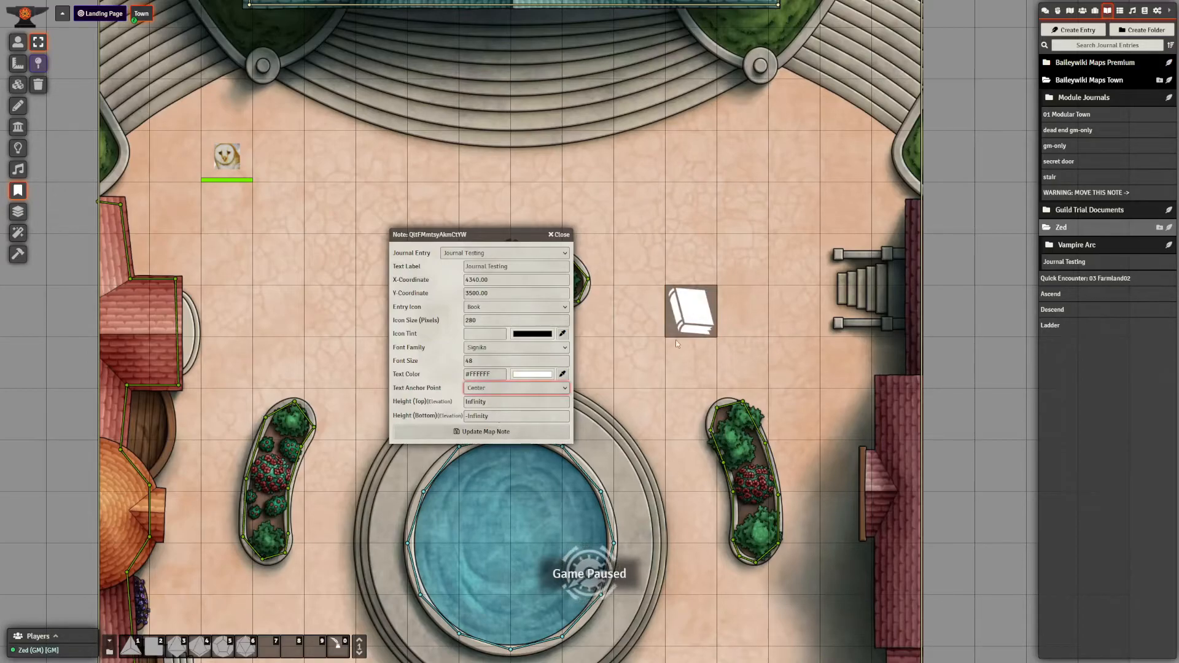
{"action": "left_click", "coordinate": [517, 430]}
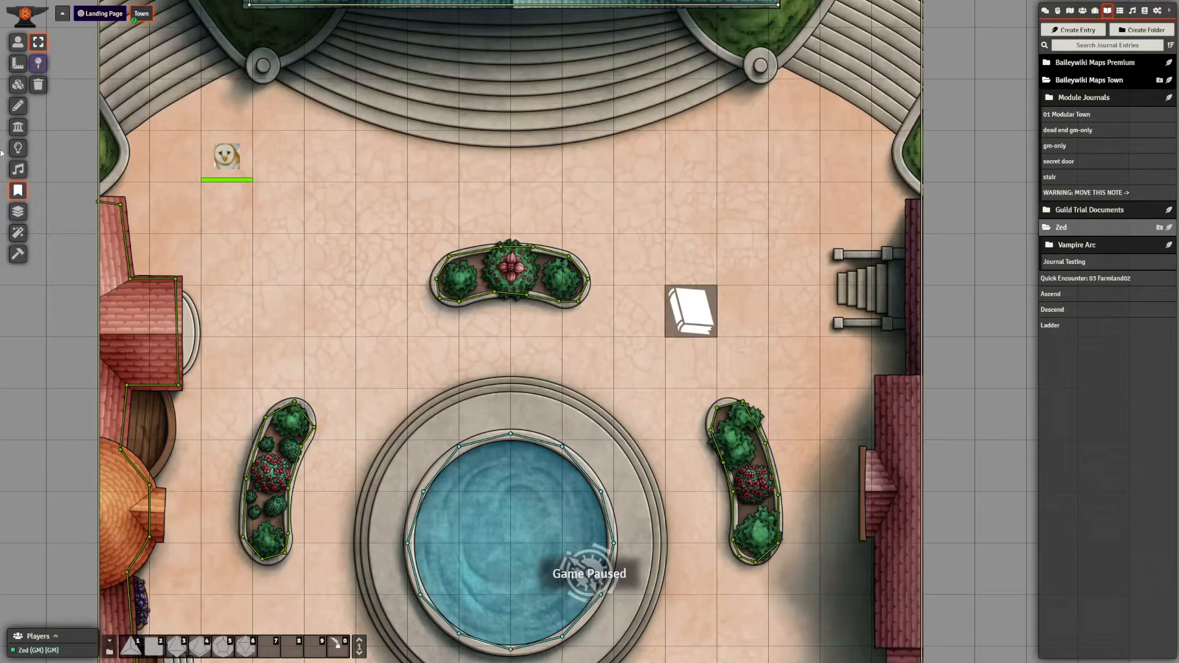
- Look at the walls layer, return to the journal notes layer and review the Journal Testing entry from its note
{"action": "left_click", "coordinate": [20, 129]}
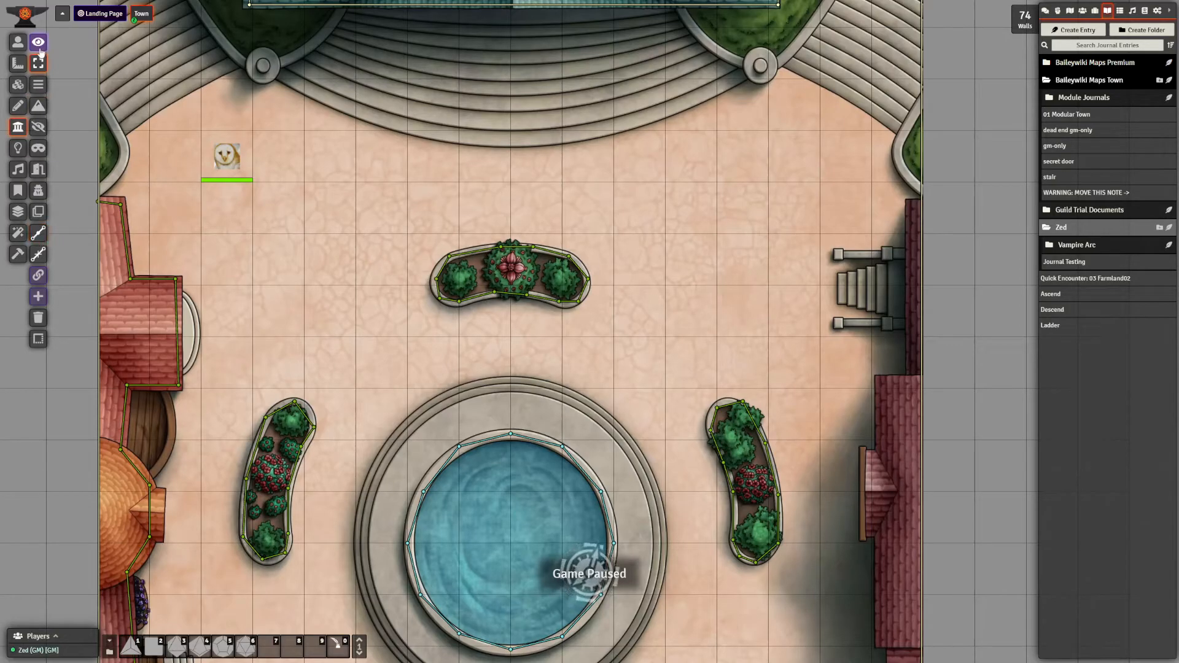
{"action": "left_click", "coordinate": [18, 190]}
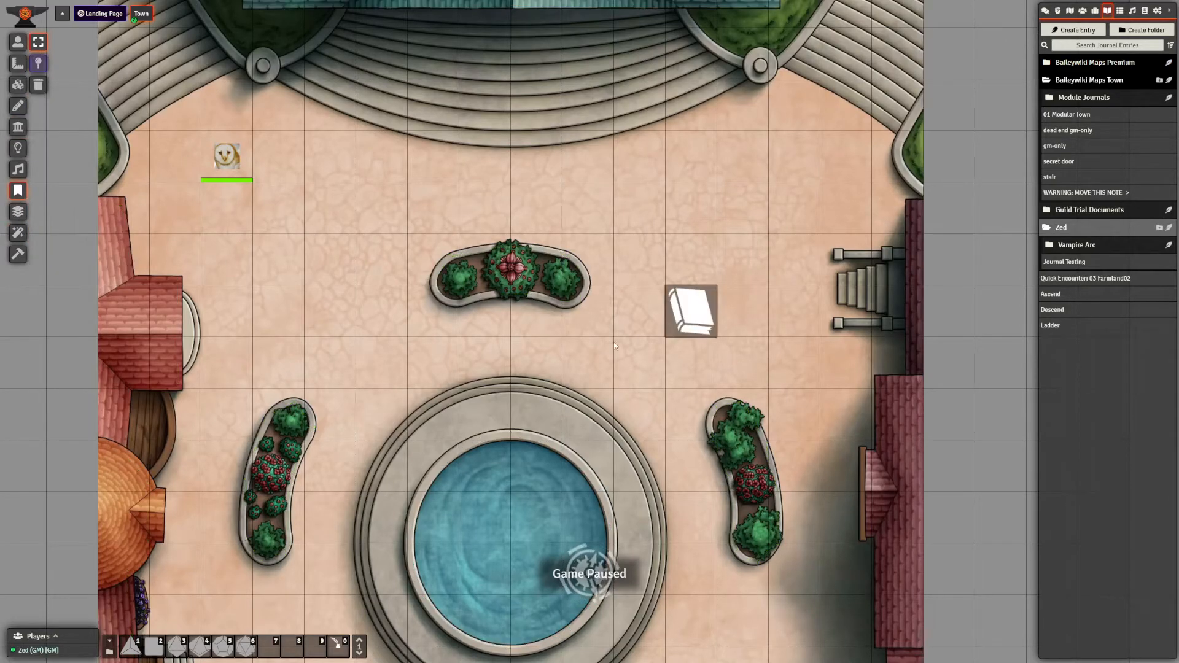
{"action": "double_click", "coordinate": [689, 313]}
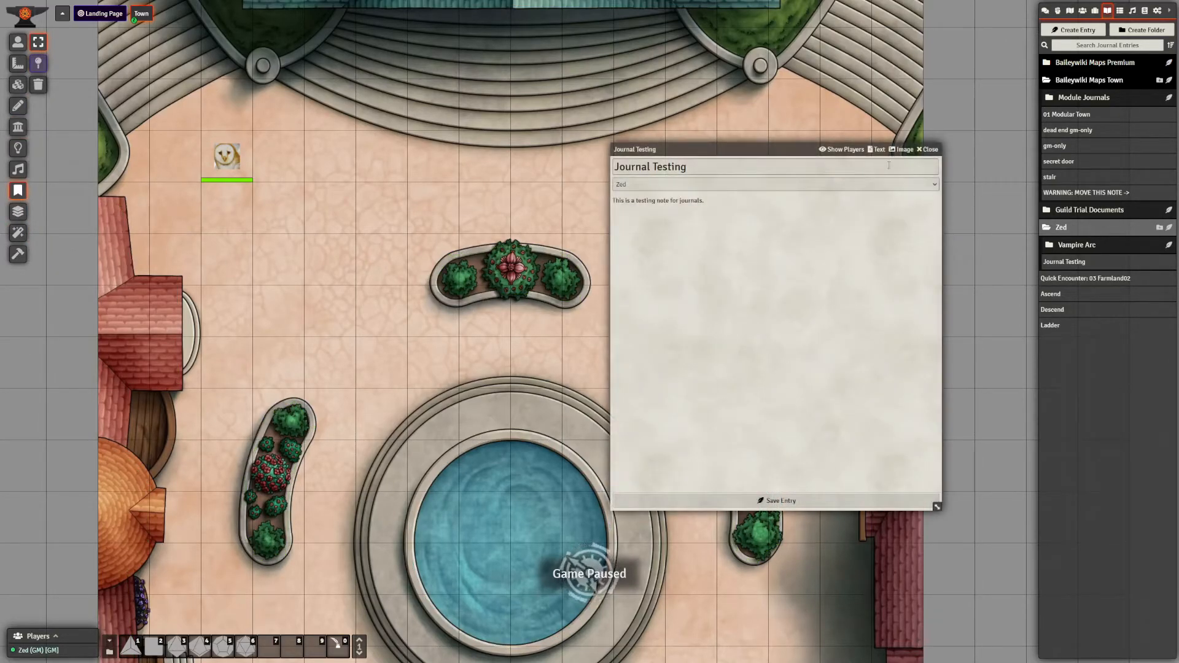
{"action": "key", "text": "Escape"}
- Set the Journal Testing map note's text color to #d70000, keep its text anchor at Center and update the note
{"action": "right_click", "coordinate": [680, 307]}
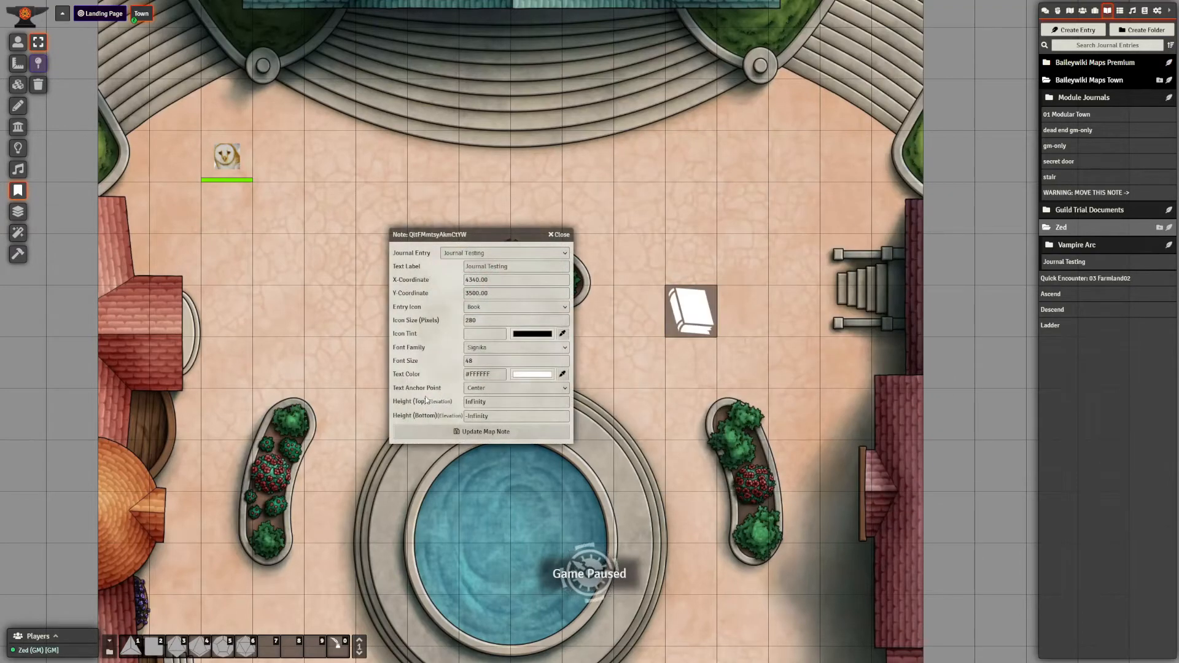
{"action": "left_click", "coordinate": [484, 389]}
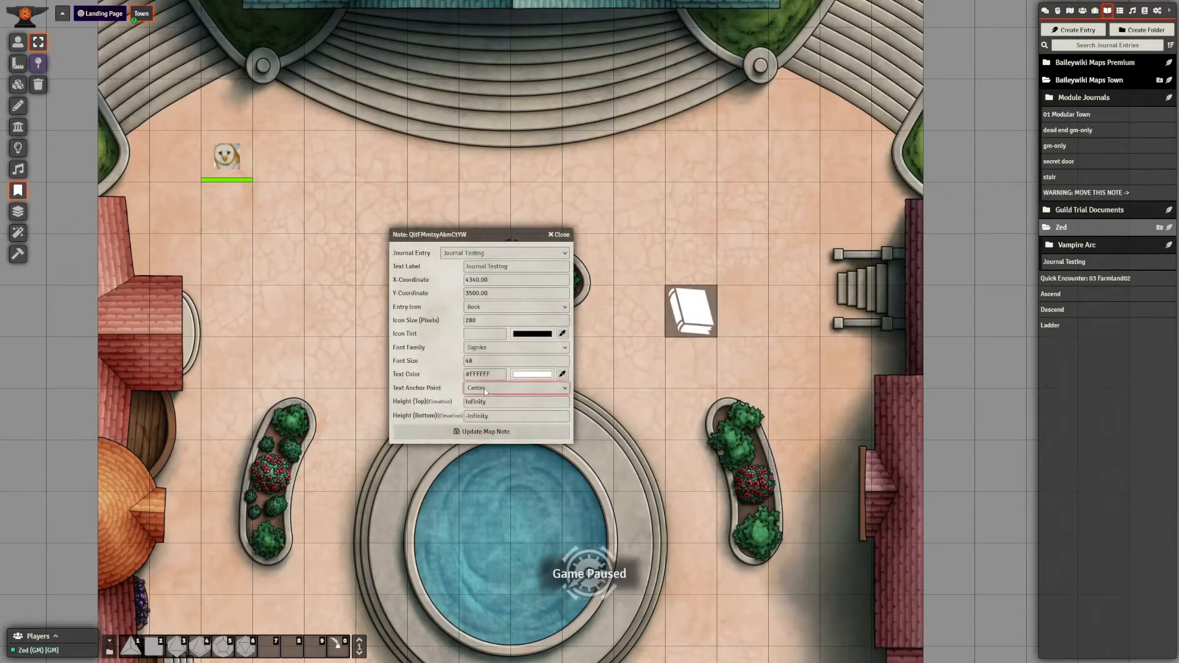
{"action": "left_click", "coordinate": [461, 420]}
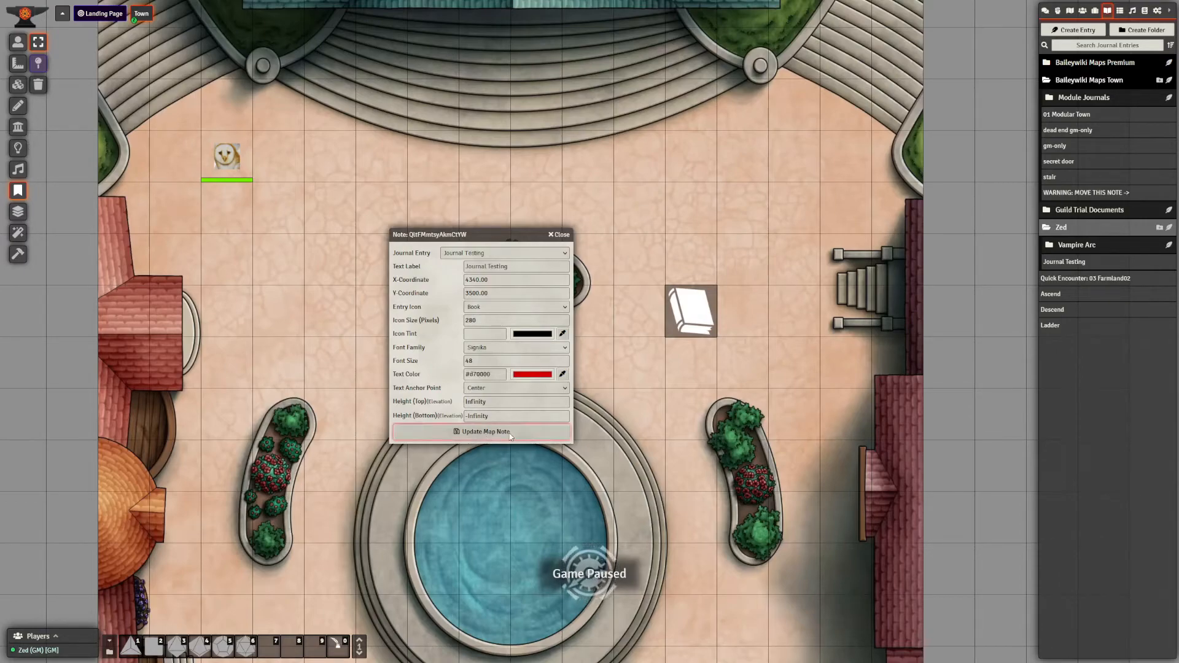
{"action": "left_click", "coordinate": [482, 432]}
- Inspect the recolored label of the Journal Testing note on the map and check its entry
{"action": "double_click", "coordinate": [689, 326]}
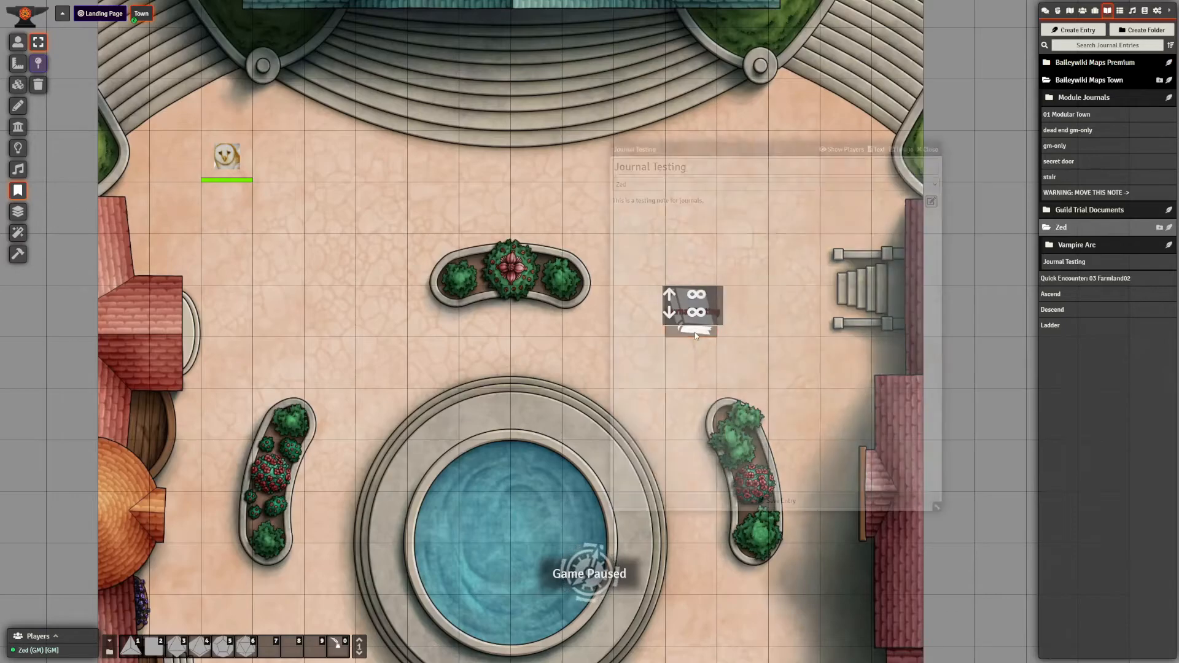
{"action": "left_click", "coordinate": [924, 150]}
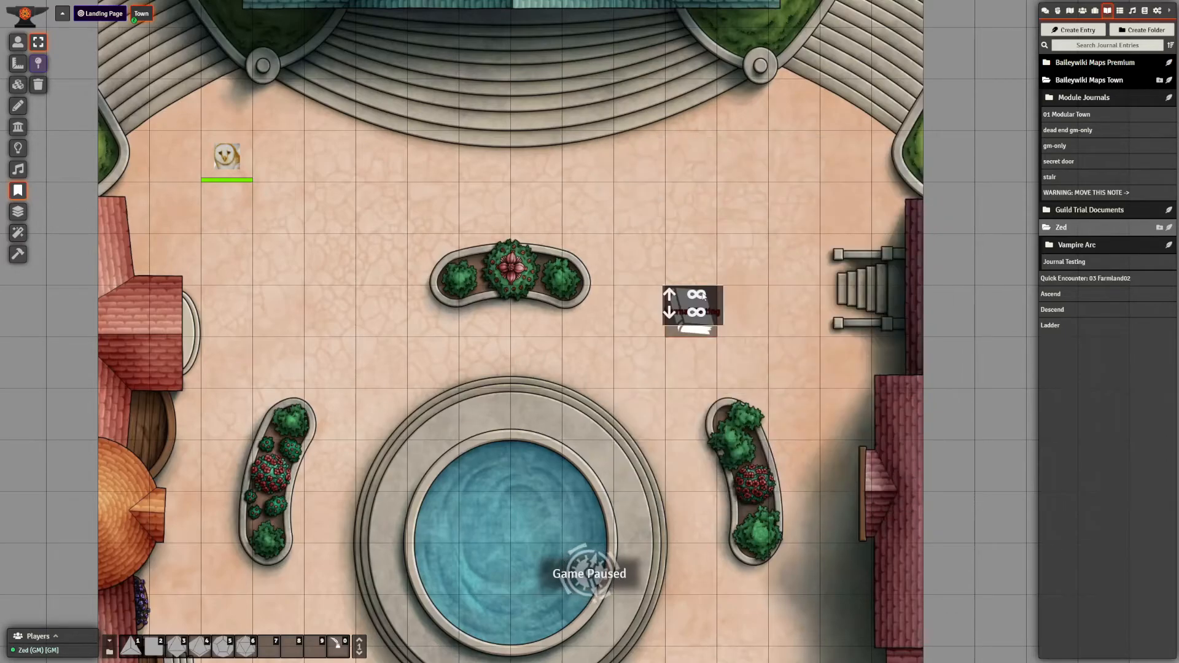
{"action": "double_click", "coordinate": [712, 292]}
{"action": "left_click", "coordinate": [927, 149]}
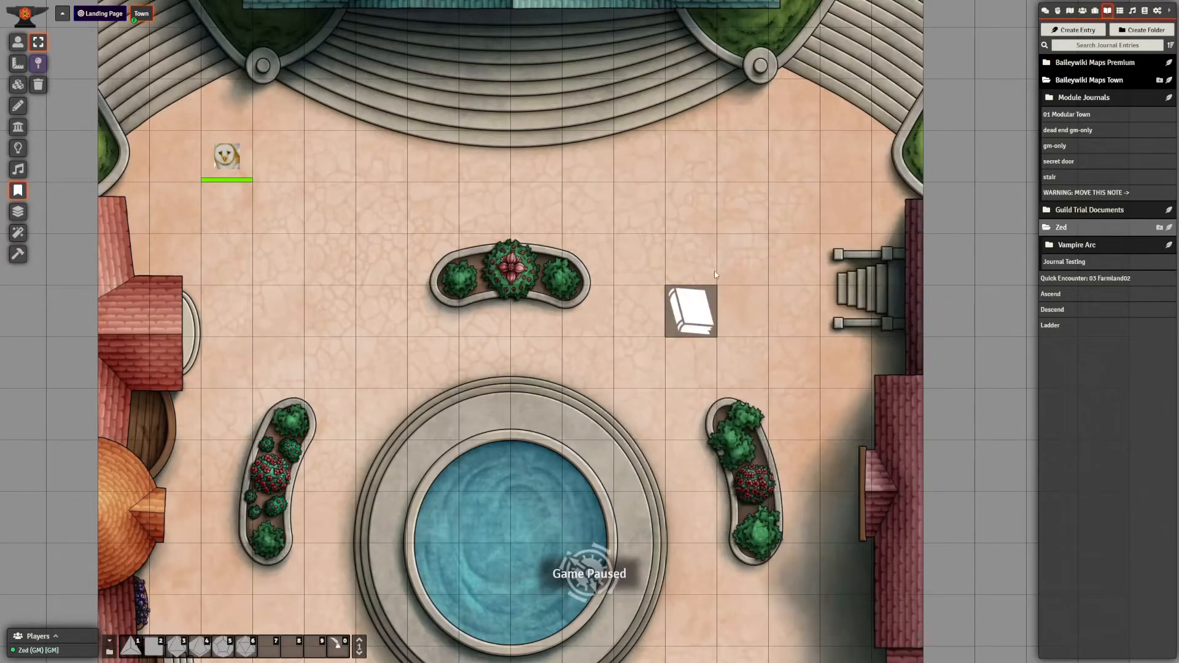
- Sample the icon tint #9a4d52 from the town map for the Journal Testing note and update the note
{"action": "right_click", "coordinate": [691, 311]}
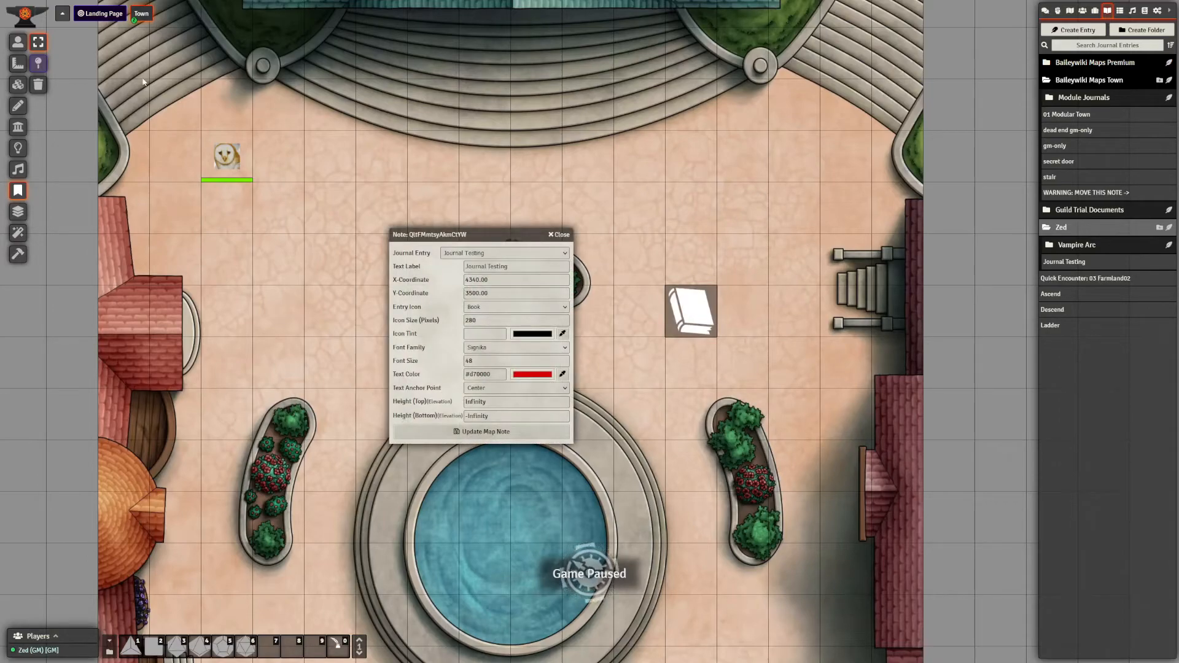
{"action": "left_click", "coordinate": [482, 431]}
{"action": "right_click", "coordinate": [671, 298]}
{"action": "double_click", "coordinate": [430, 235]}
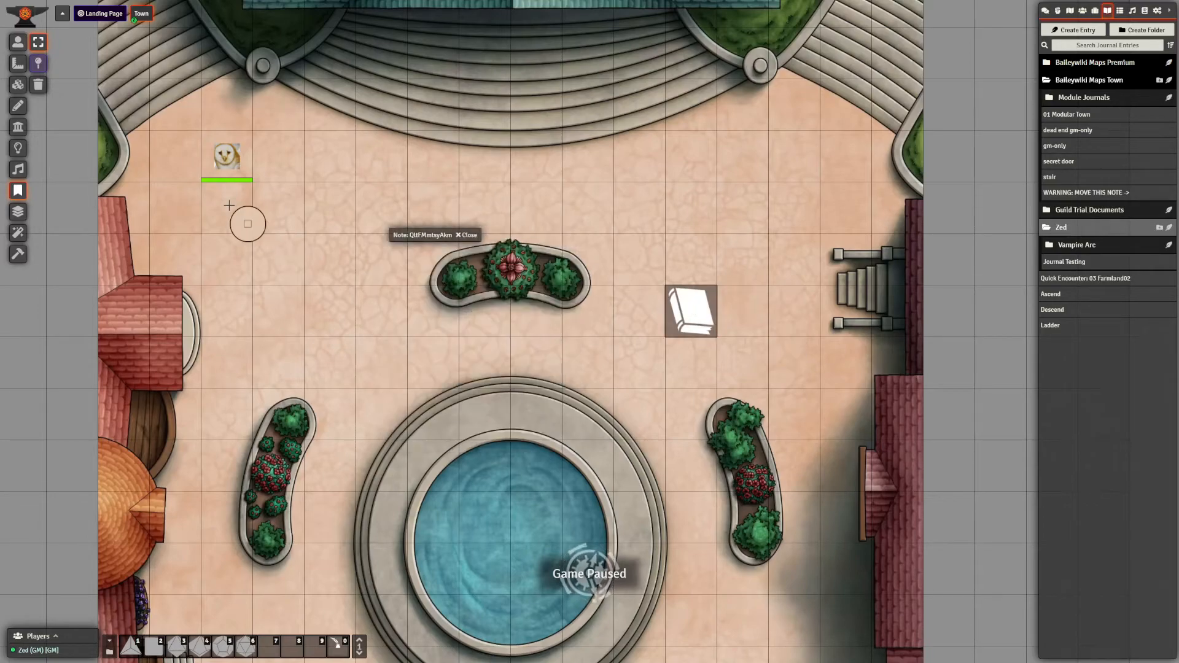
{"action": "double_click", "coordinate": [430, 234]}
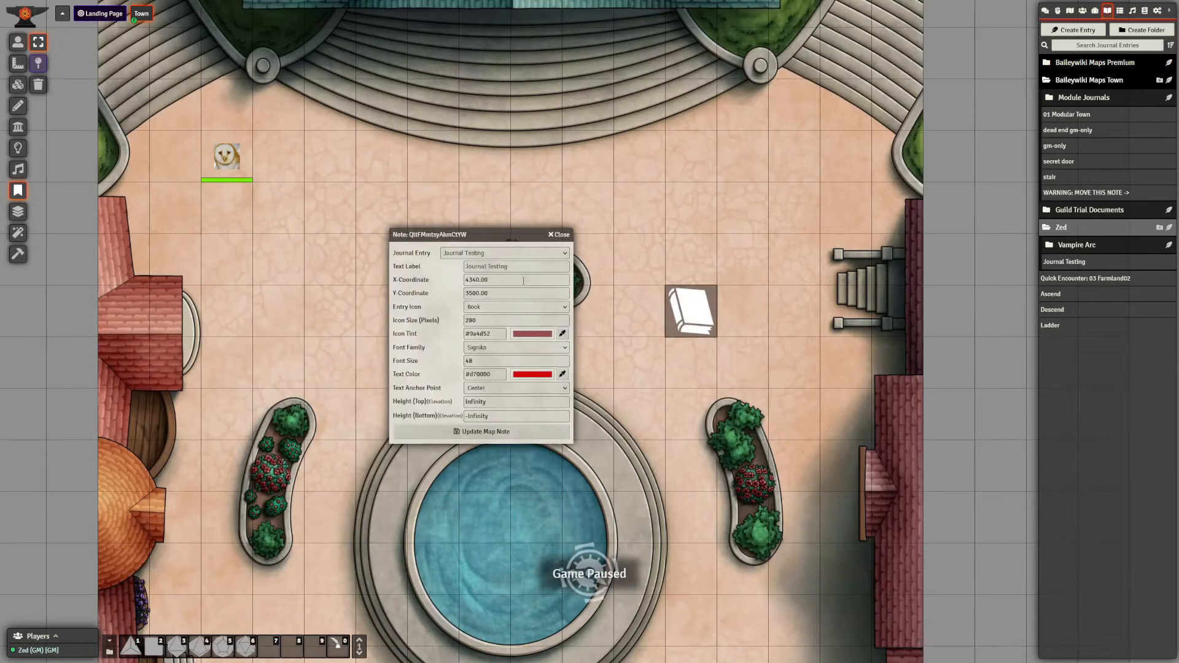
{"action": "left_click", "coordinate": [482, 432]}
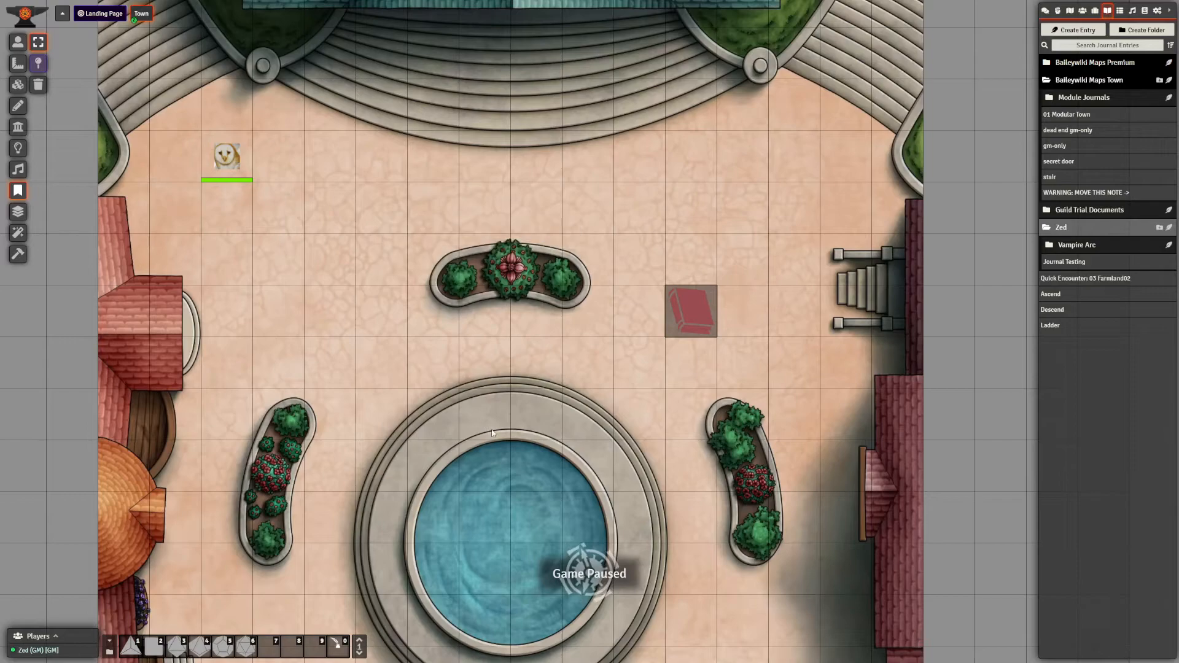
- Change the map note's text label to "Can Players See This?" and update the note
{"action": "right_click", "coordinate": [700, 320]}
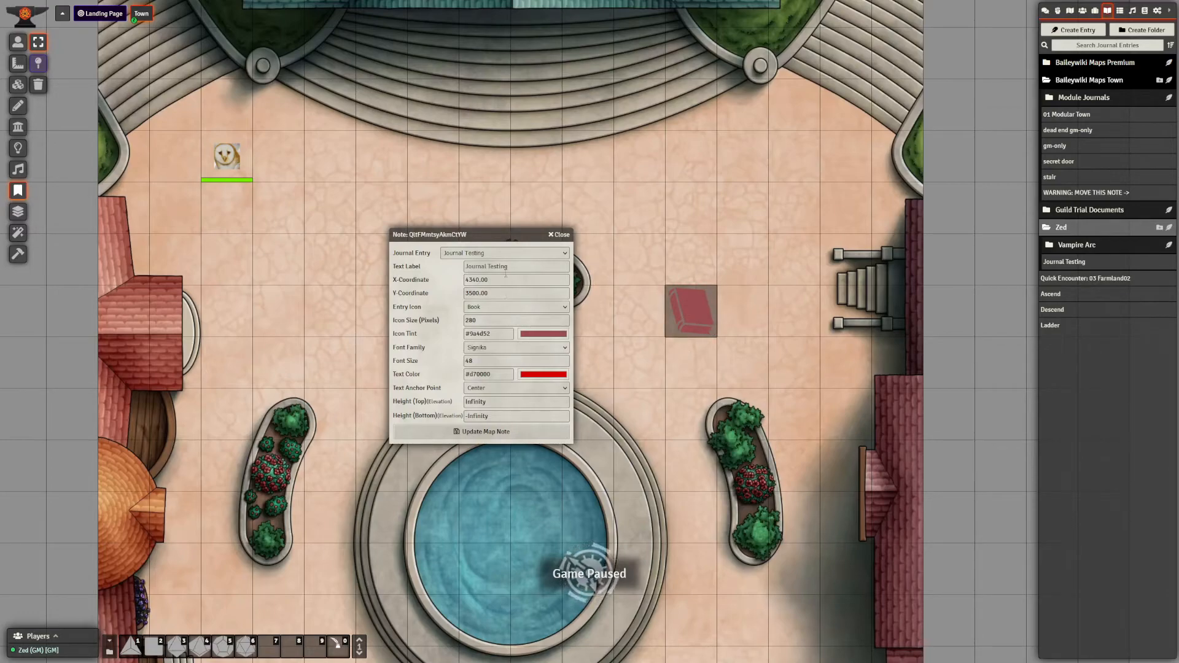
{"action": "left_click", "coordinate": [508, 266]}
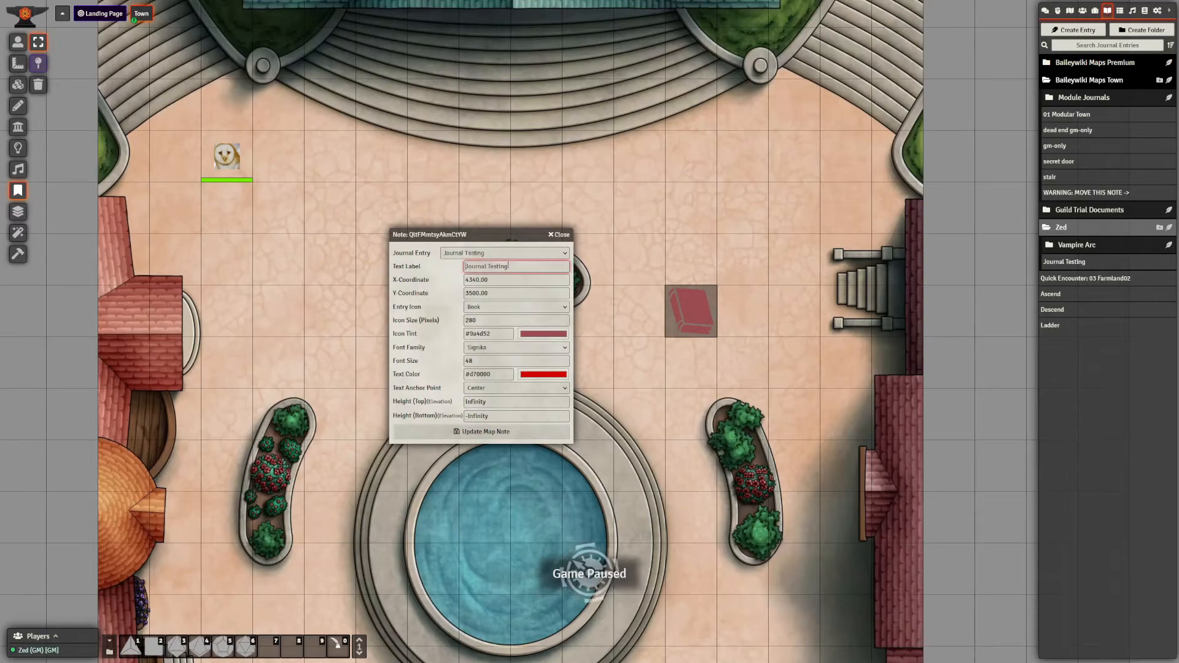
{"action": "type", "text": "Can Players S"}
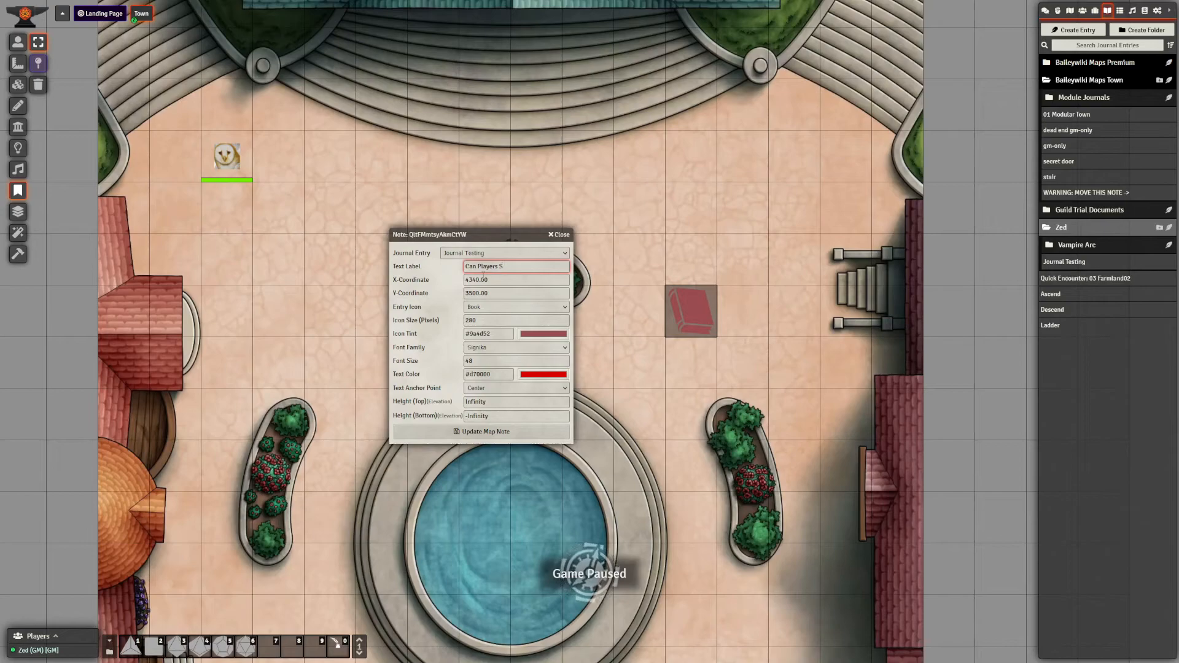
{"action": "type", "text": "ee This?"}
{"action": "left_click", "coordinate": [528, 432]}
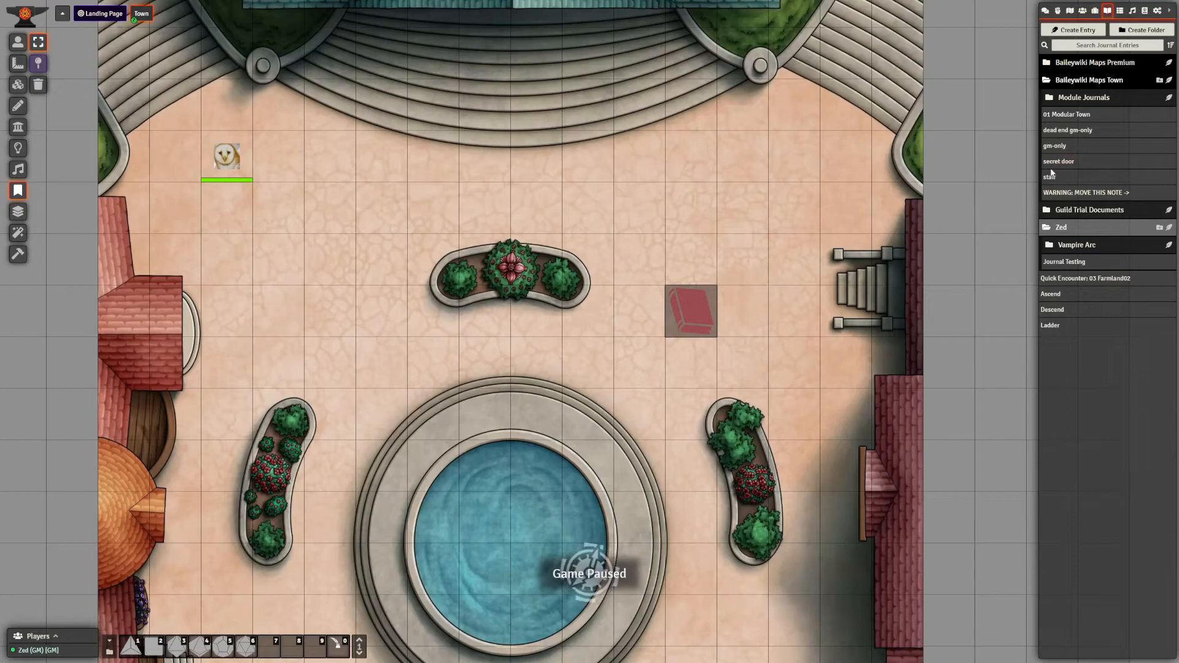
- Look inside the Module Journals folder and collapse it along with the Baileywiki Maps Town folder
{"action": "left_click", "coordinate": [1081, 98]}
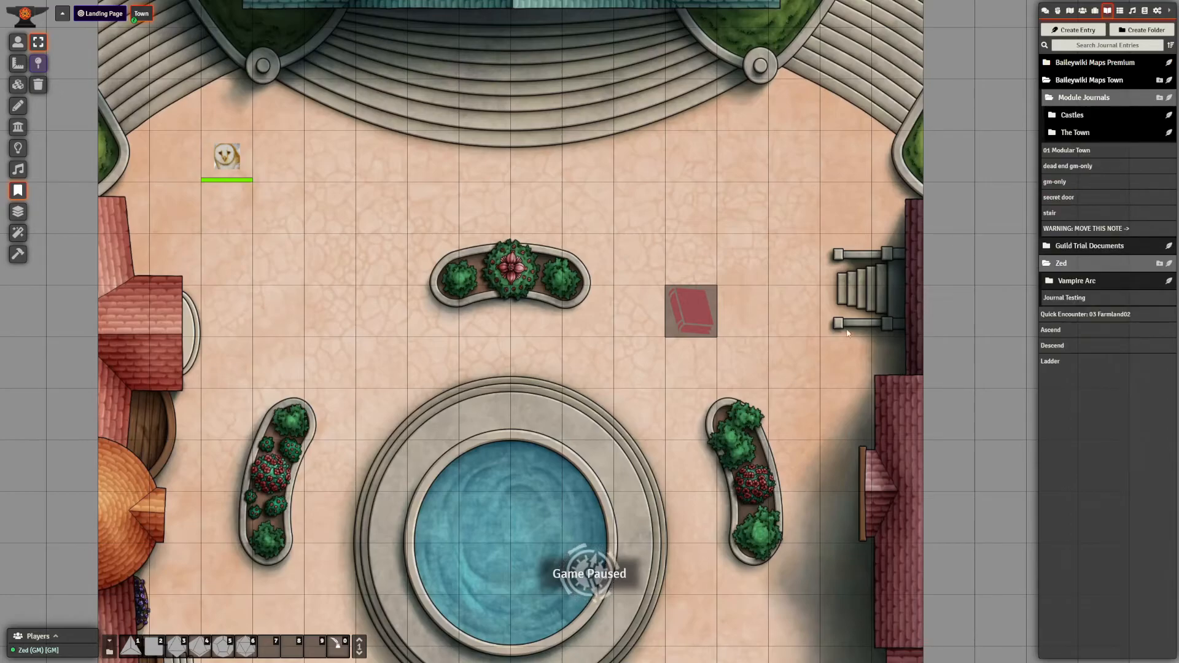
{"action": "left_click", "coordinate": [1084, 97]}
{"action": "left_click", "coordinate": [1089, 80]}
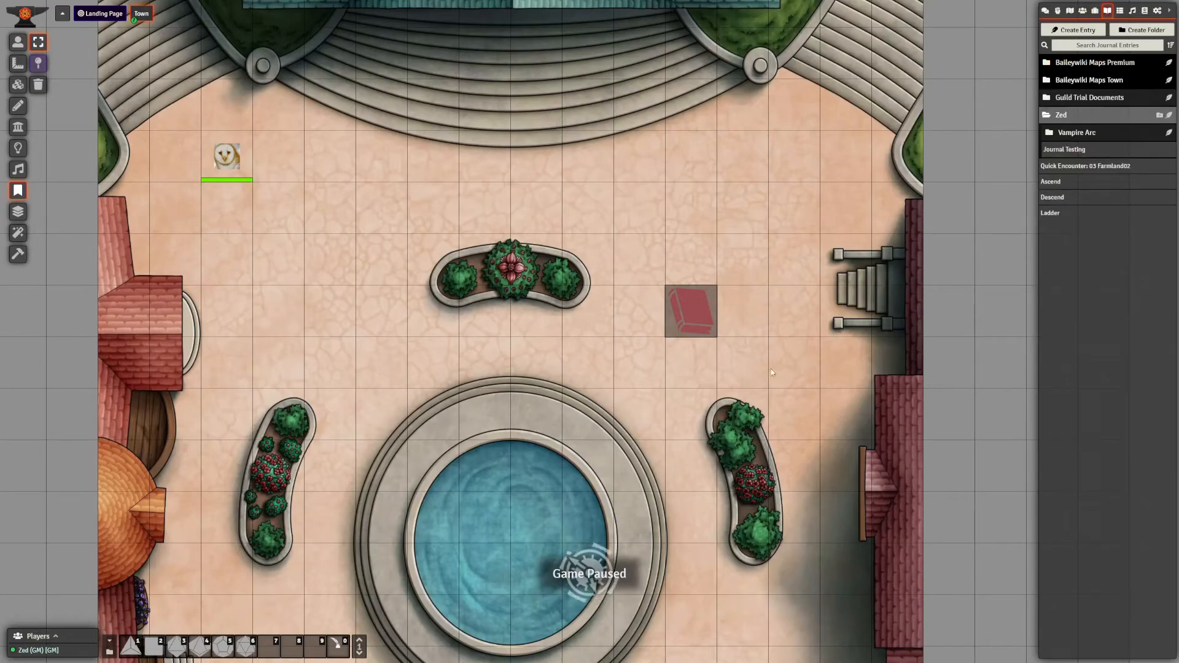
- Move the red book note across the plaza to the open ground west of the northern planter
{"action": "scroll", "coordinate": [836, 299], "scroll_direction": "up", "scroll_amount": 4}
{"action": "scroll", "coordinate": [836, 299], "scroll_direction": "up", "scroll_amount": 5}
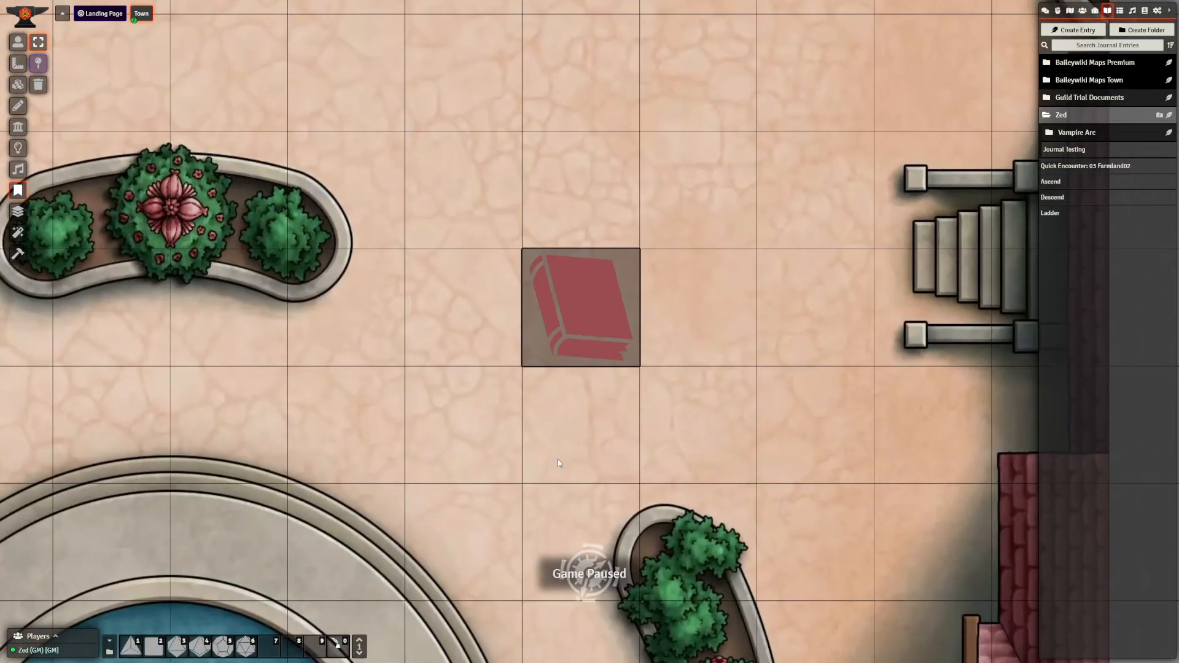
{"action": "scroll", "coordinate": [557, 458], "scroll_direction": "down", "scroll_amount": 2}
{"action": "left_click_drag", "start_coordinate": [557, 459], "coordinate": [658, 400]}
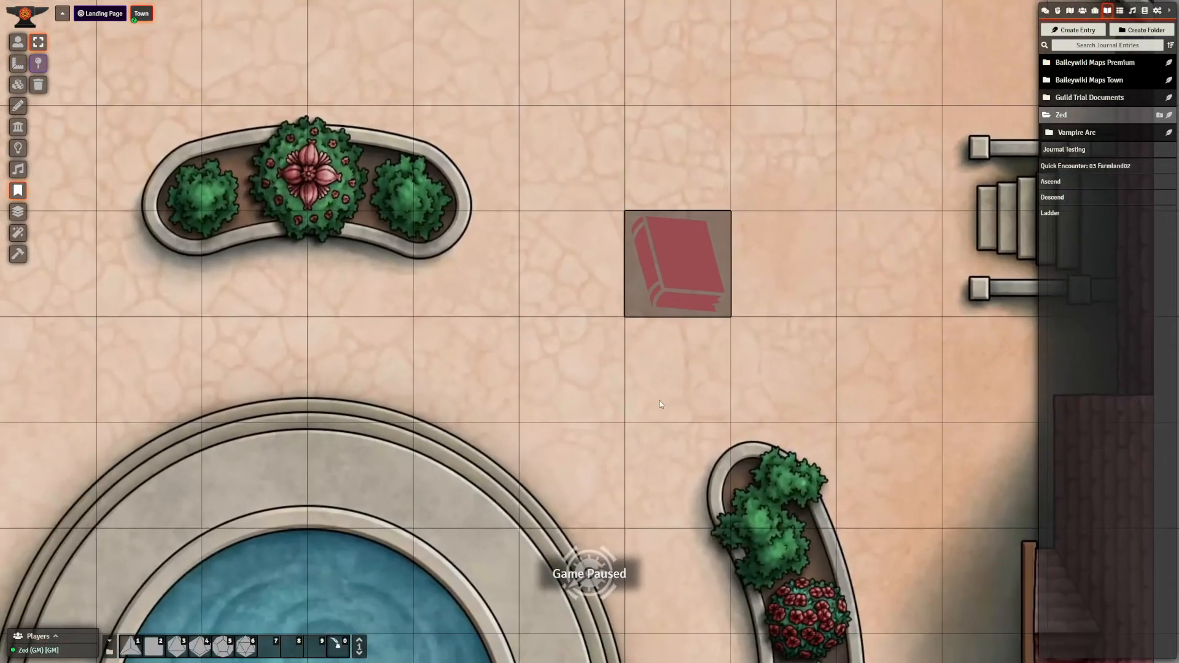
{"action": "scroll", "coordinate": [655, 401], "scroll_direction": "up", "scroll_amount": 3}
{"action": "scroll", "coordinate": [673, 400], "scroll_direction": "down", "scroll_amount": 3}
{"action": "left_click_drag", "start_coordinate": [986, 268], "coordinate": [812, 294]}
{"action": "scroll", "coordinate": [812, 293], "scroll_direction": "down", "scroll_amount": 1}
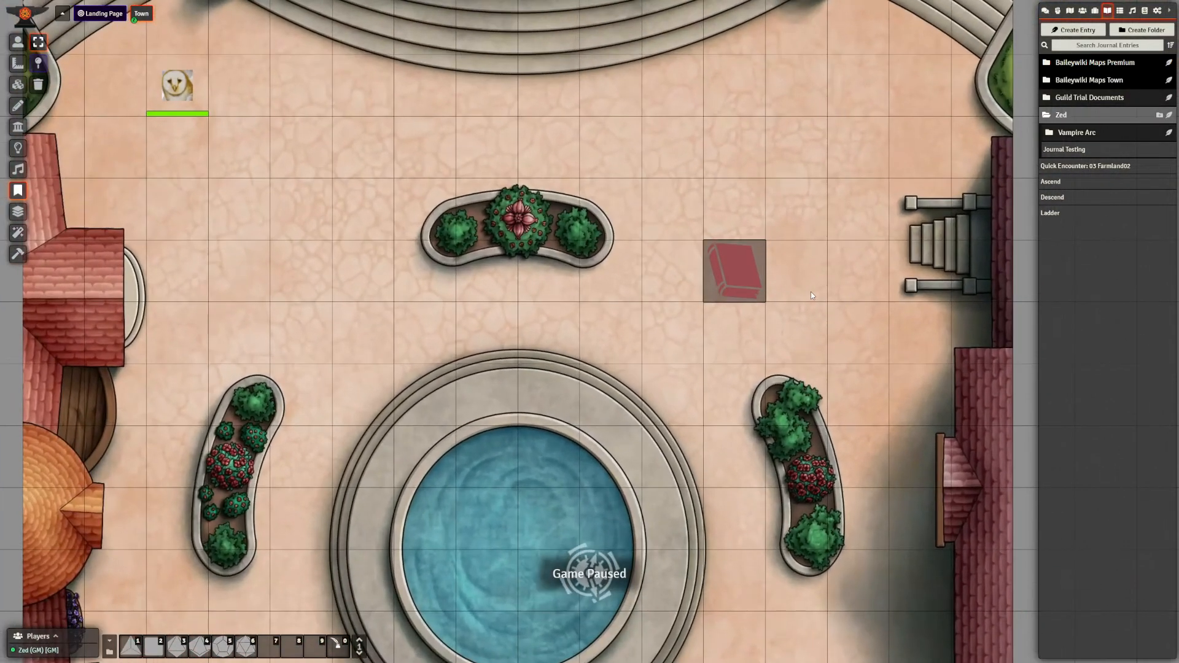
{"action": "scroll", "coordinate": [727, 273], "scroll_direction": "up", "scroll_amount": 1}
{"action": "right_click", "coordinate": [725, 273]}
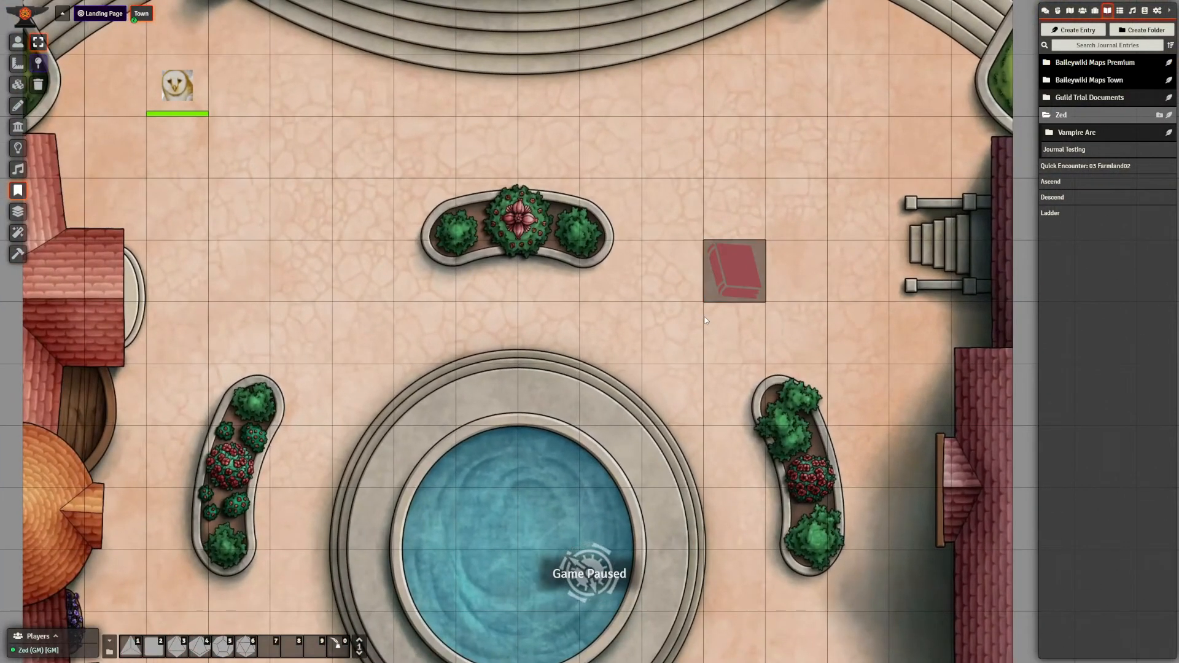
{"action": "scroll", "coordinate": [650, 374], "scroll_direction": "up", "scroll_amount": 1}
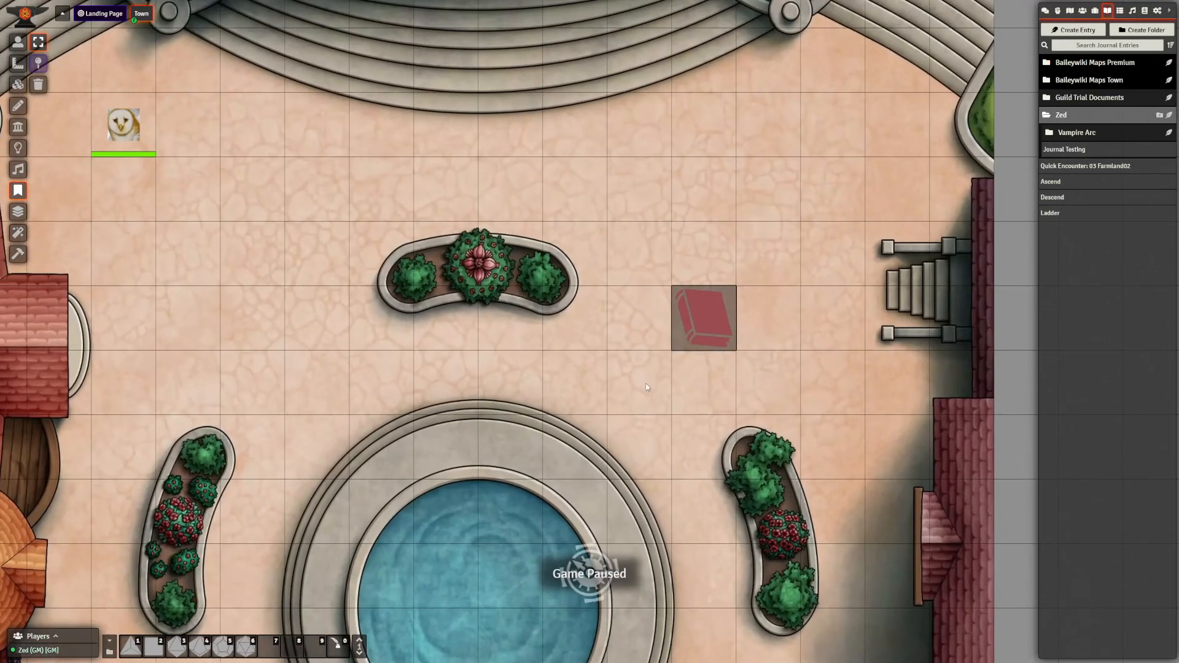
{"action": "left_click_drag", "start_coordinate": [689, 335], "coordinate": [289, 317]}
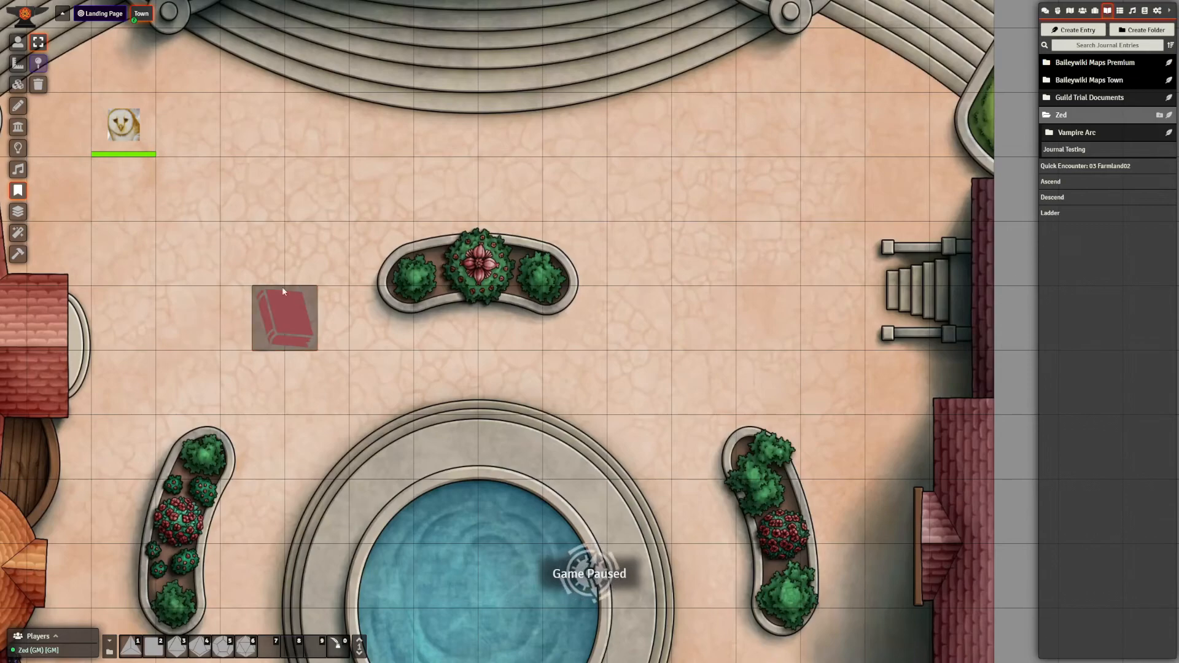
- Check the entry from the moved note and try placing another Journal Testing note east of the northern planter
{"action": "double_click", "coordinate": [292, 319]}
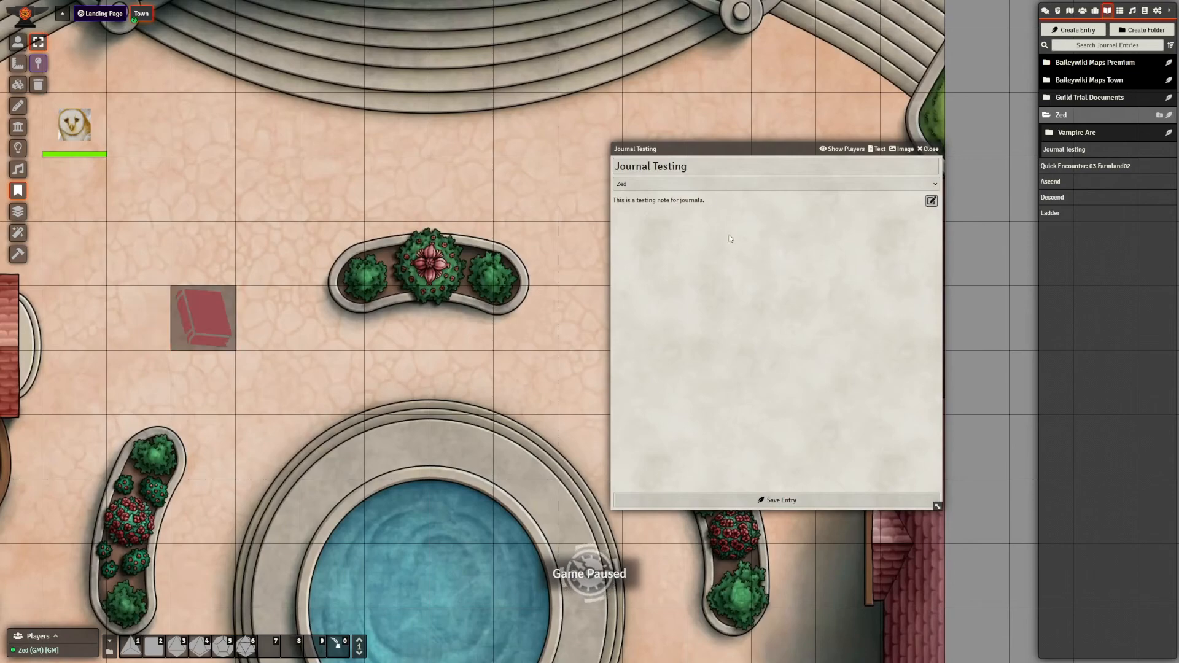
{"action": "left_click", "coordinate": [927, 148]}
{"action": "left_click_drag", "start_coordinate": [1044, 155], "coordinate": [720, 318]}
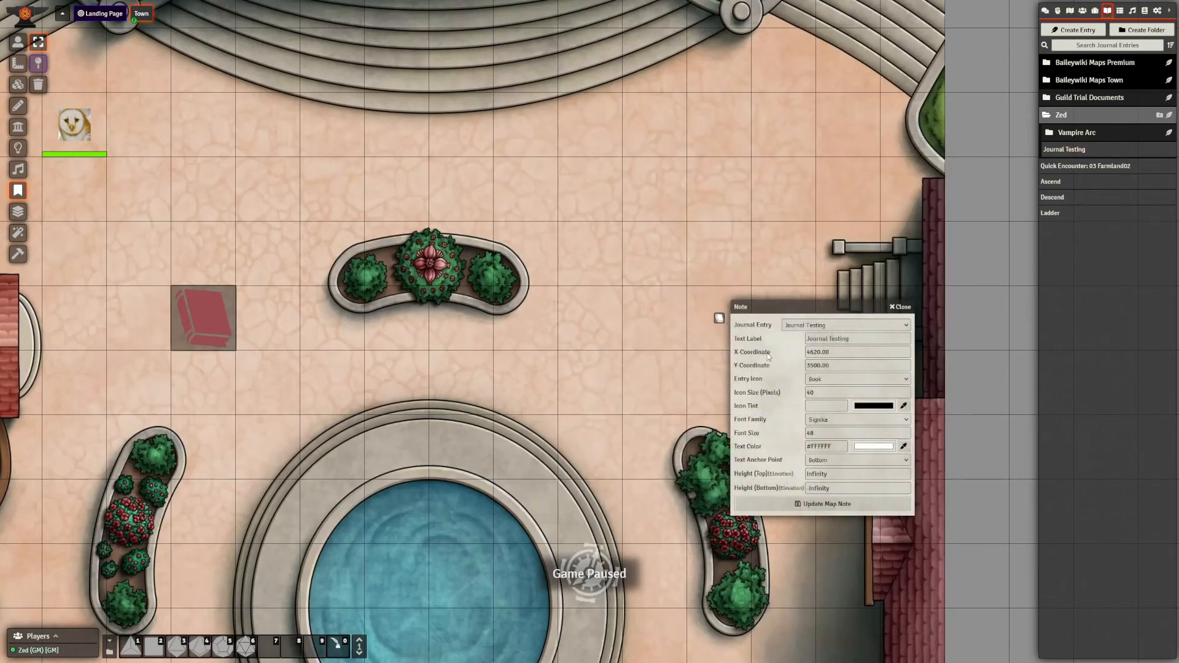
{"action": "left_click", "coordinate": [899, 307]}
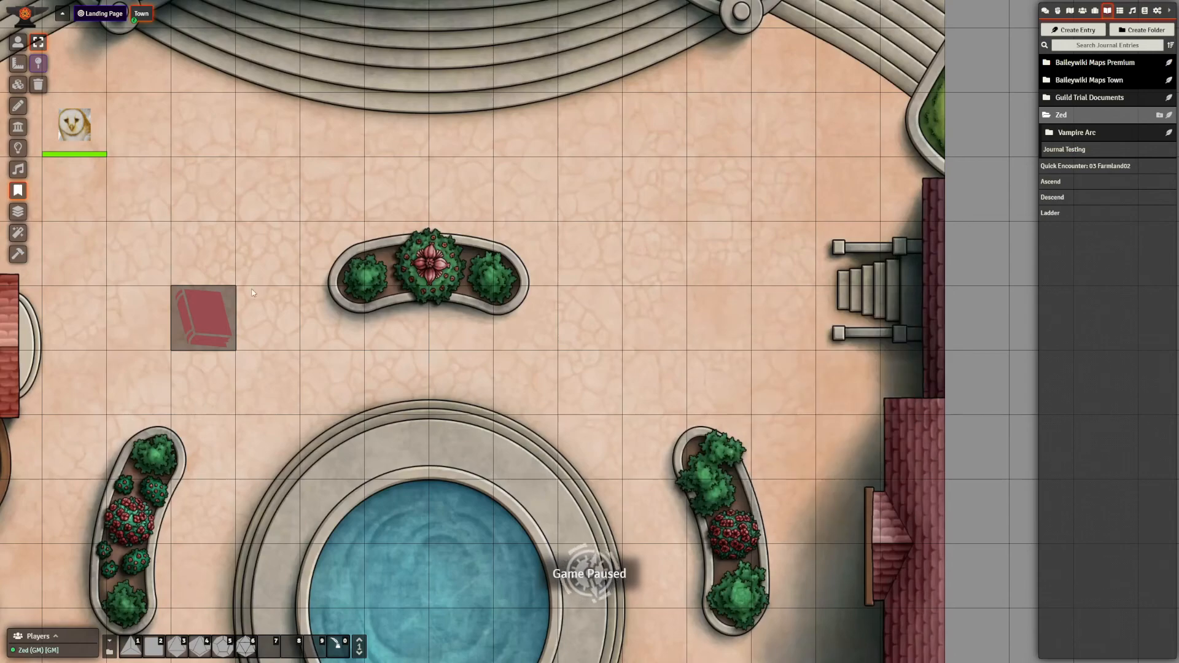
- Switch to the token controls and examine how the moved note and its label appear on the map
{"action": "mouse_move", "coordinate": [215, 344]}
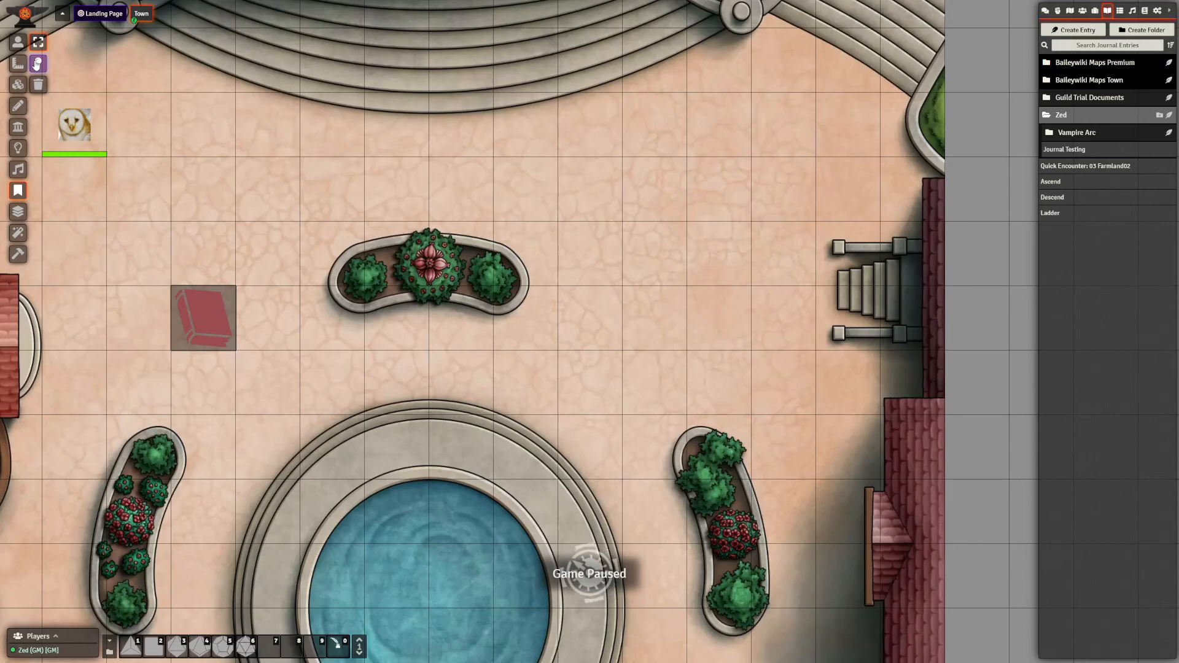
{"action": "left_click", "coordinate": [17, 42]}
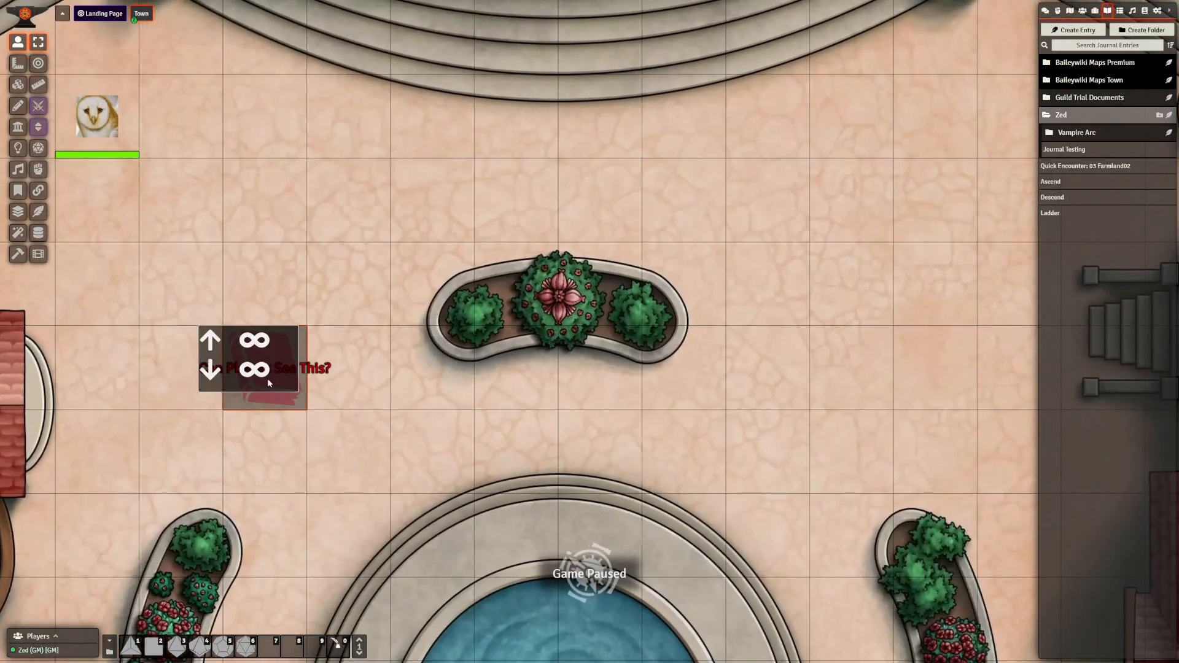
{"action": "key", "text": "F11"}
{"action": "key", "text": "F11"}
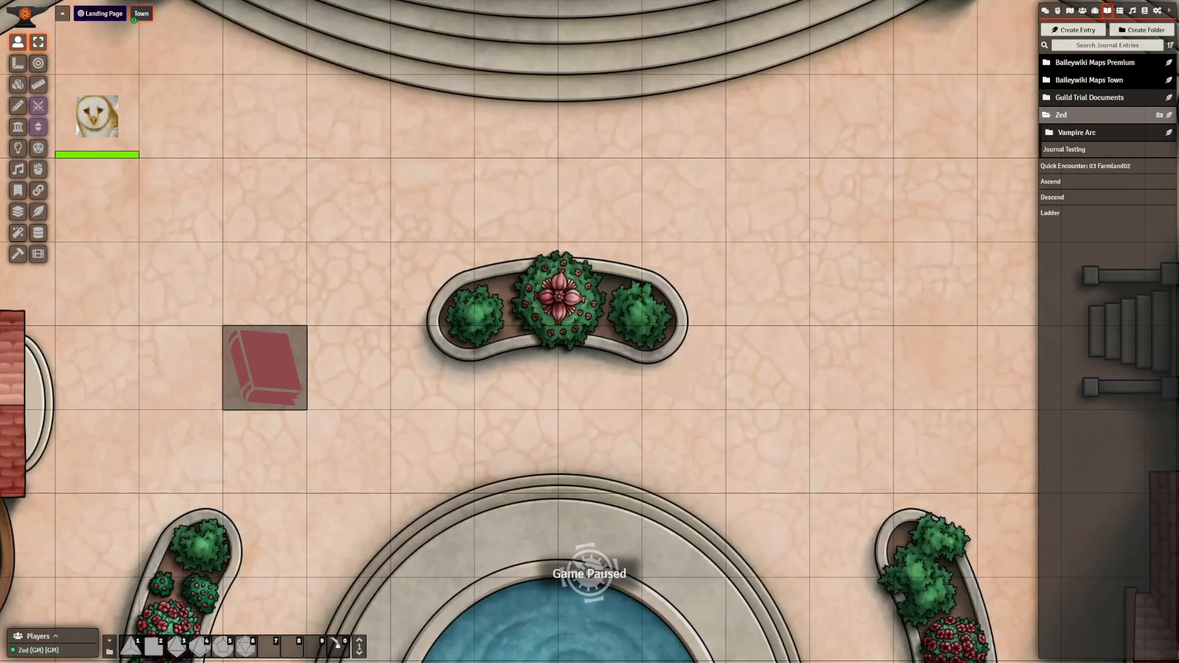